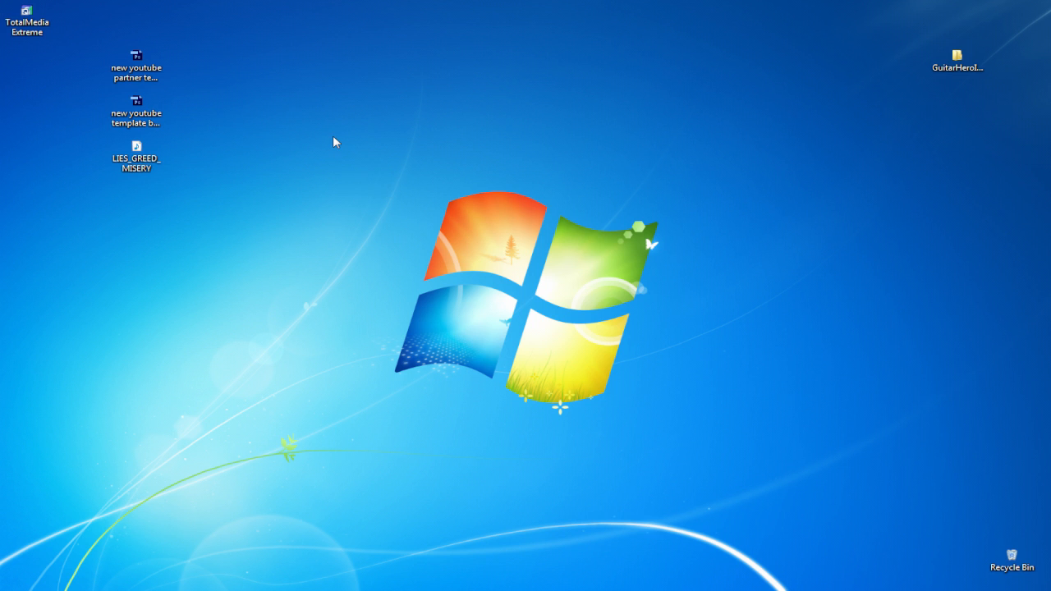
Switch to Adobe Audition, look through the Amplitude and Compression effects, and minimize the window
{"action": "mouse_move", "coordinate": [620, 585]}
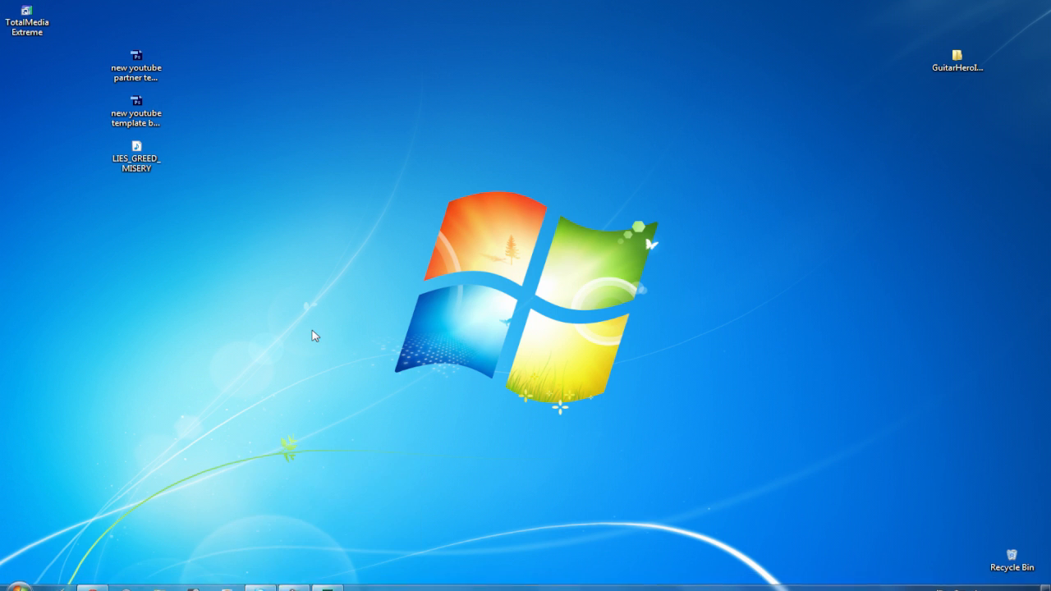
{"action": "mouse_move", "coordinate": [418, 585]}
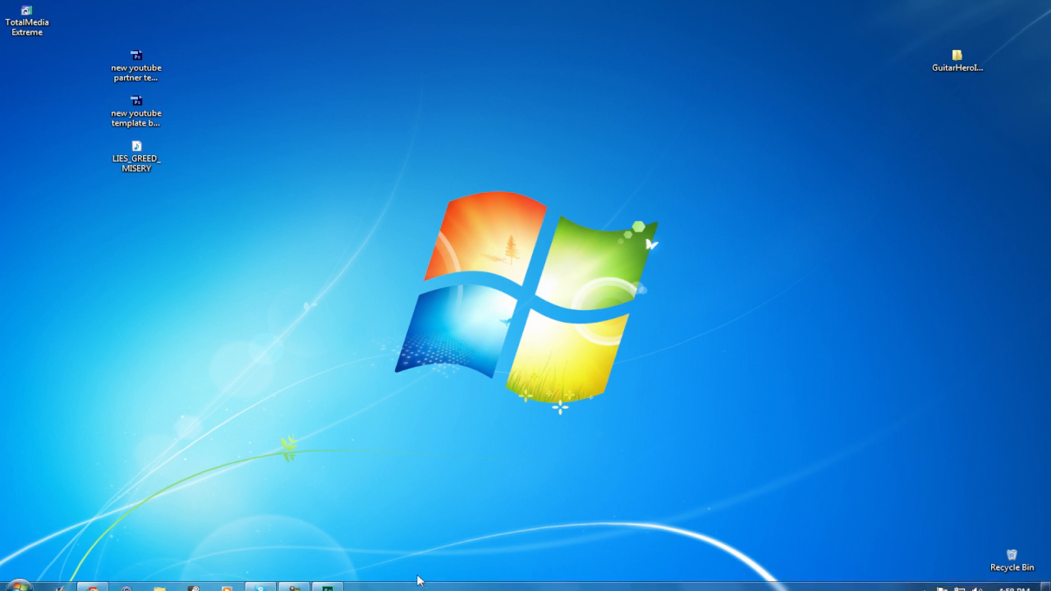
{"action": "left_click", "coordinate": [329, 583]}
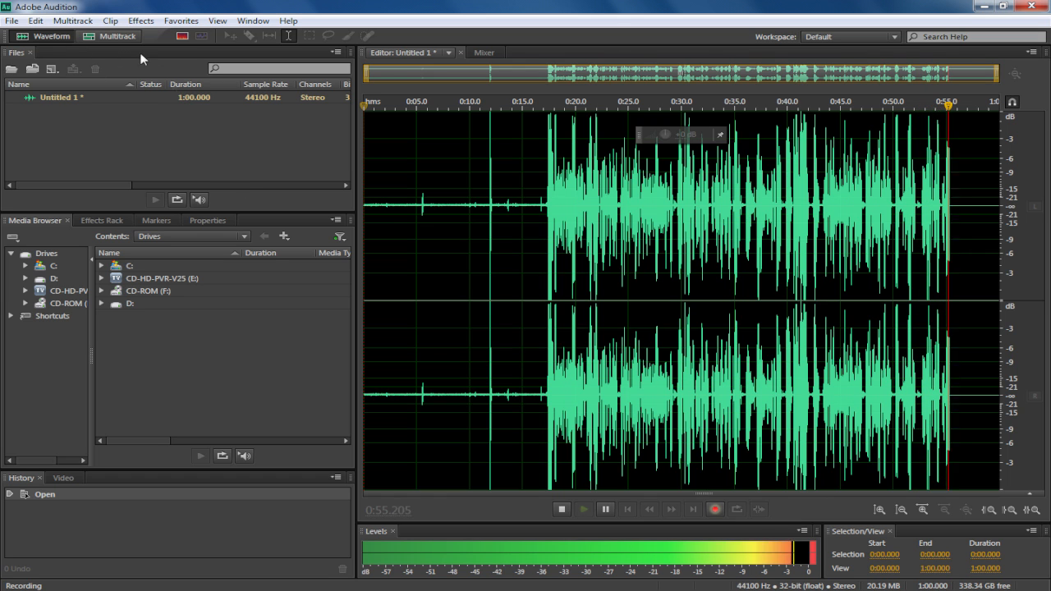
{"action": "left_click", "coordinate": [146, 20]}
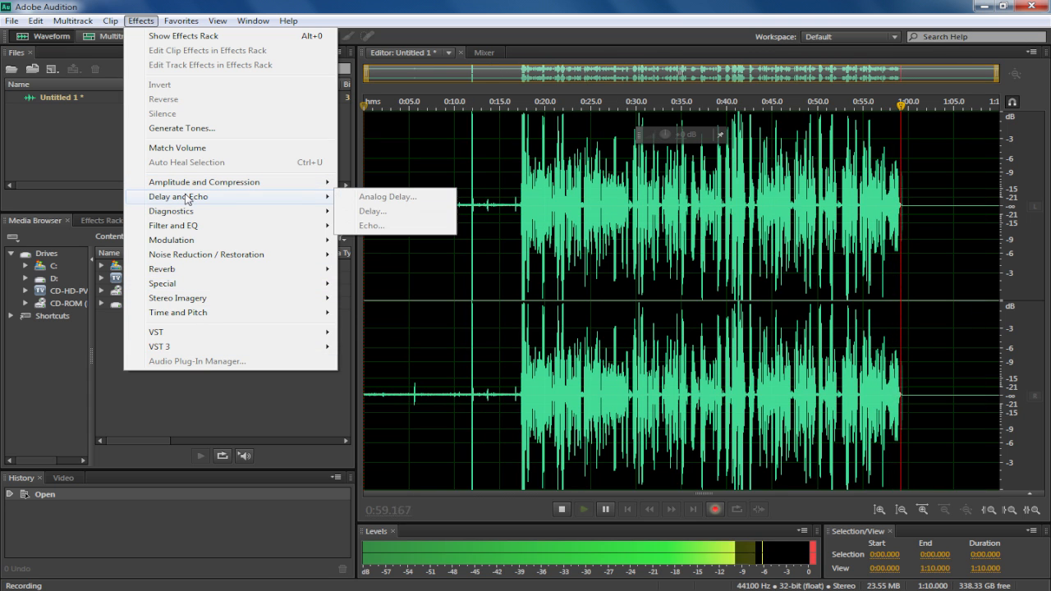
{"action": "mouse_move", "coordinate": [246, 182]}
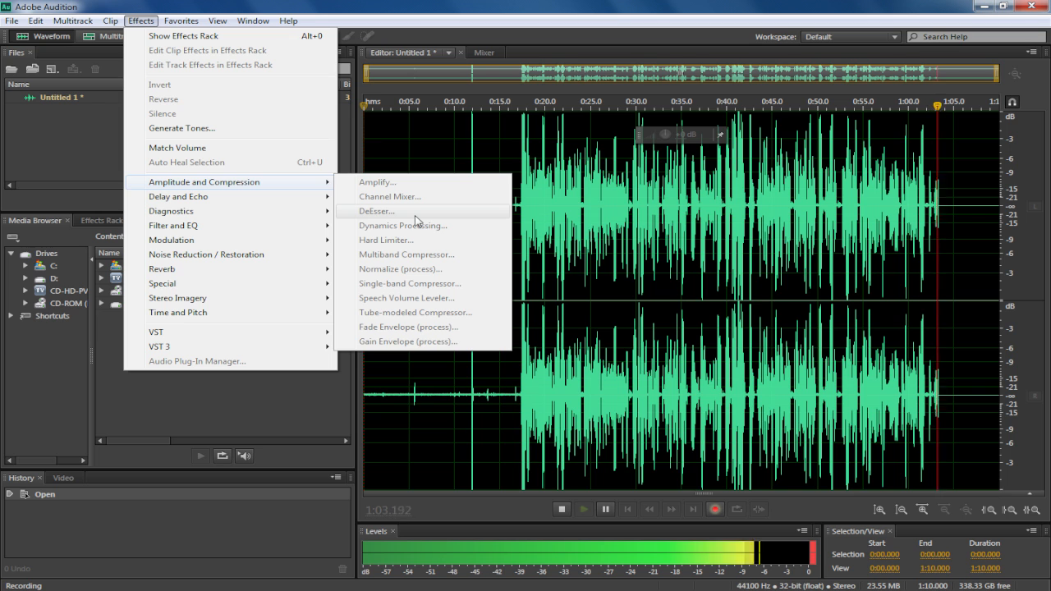
{"action": "left_click", "coordinate": [427, 6]}
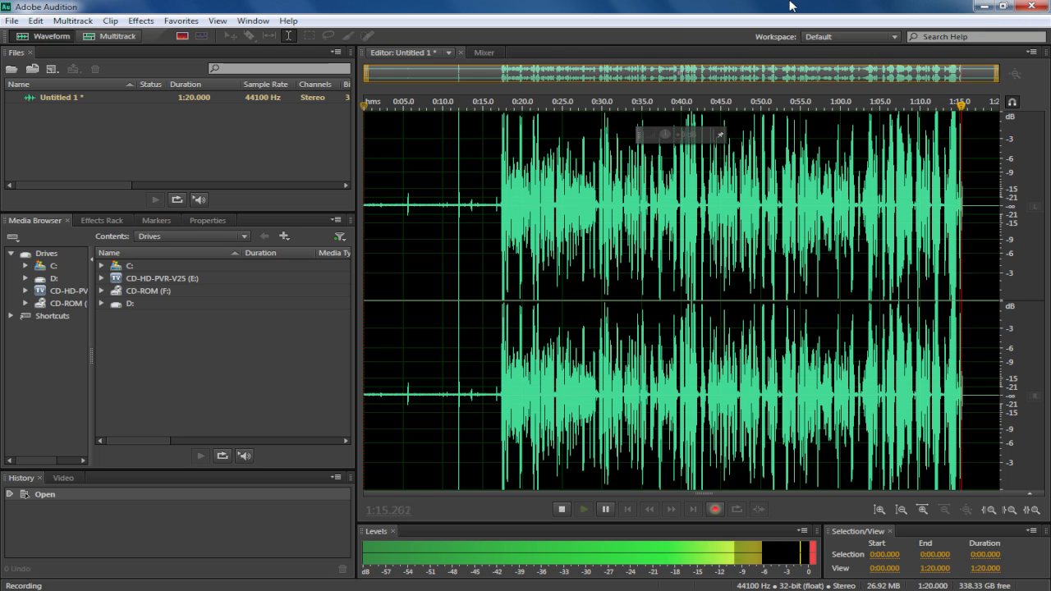
{"action": "left_click", "coordinate": [979, 6]}
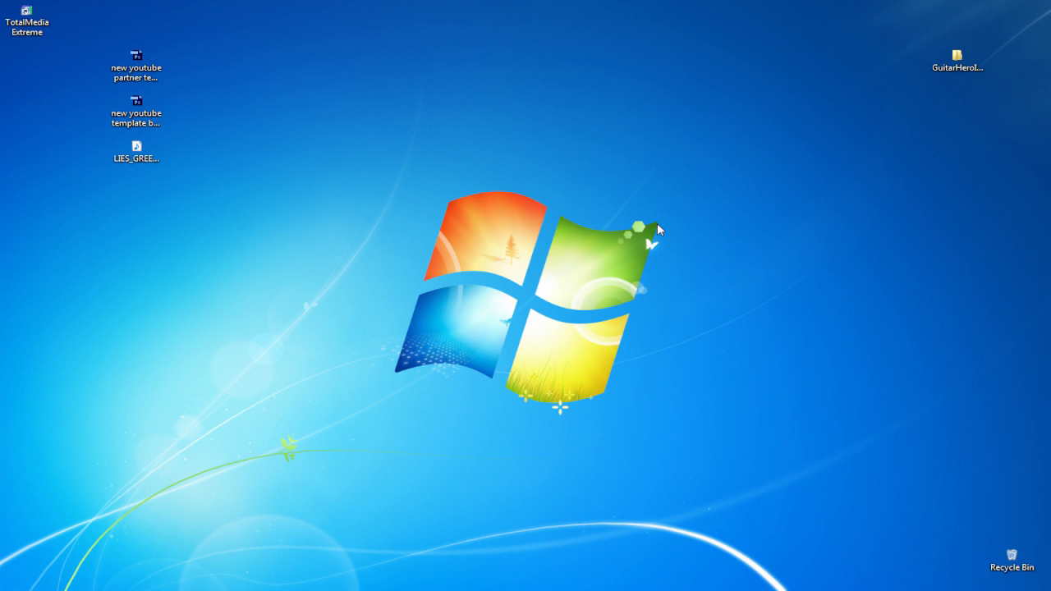
Launch Fraps and view its FPS and Movies capture settings
{"action": "mouse_move", "coordinate": [2, 579]}
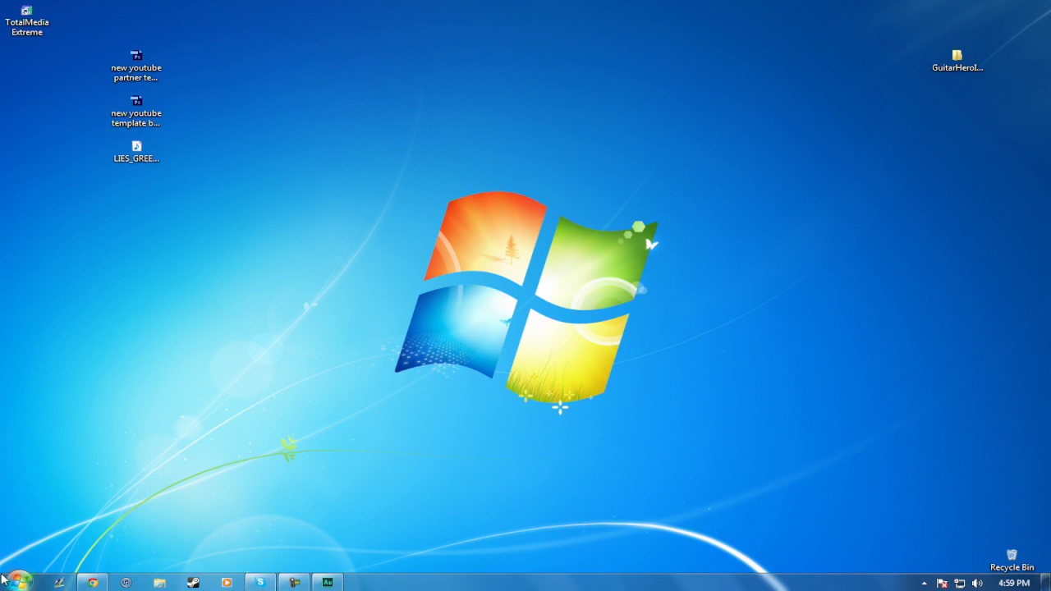
{"action": "left_click", "coordinate": [10, 581]}
{"action": "type", "text": "fraps"}
{"action": "key", "text": "Return"}
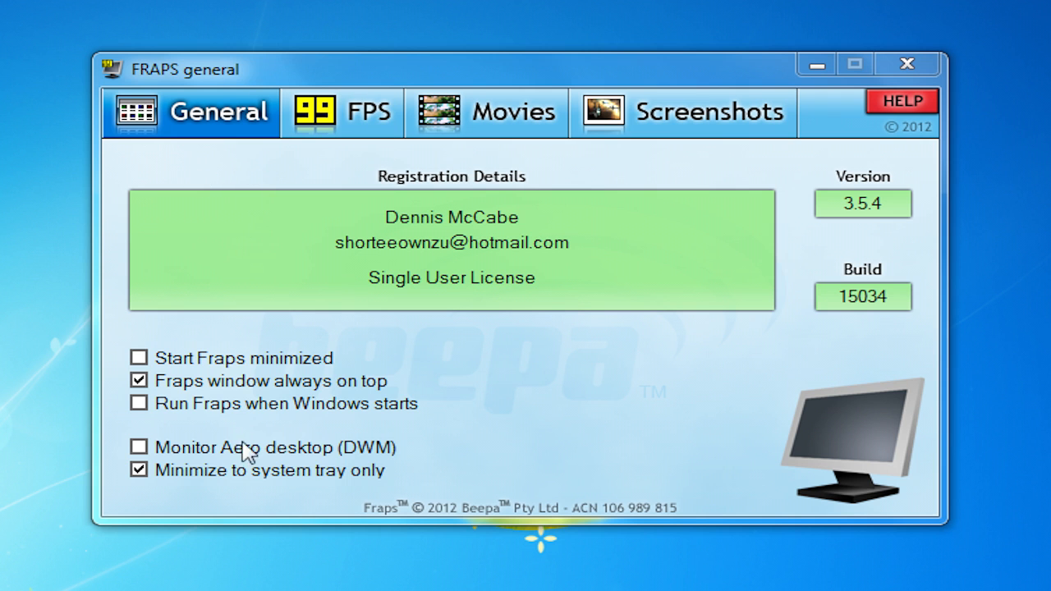
{"action": "left_click", "coordinate": [337, 115]}
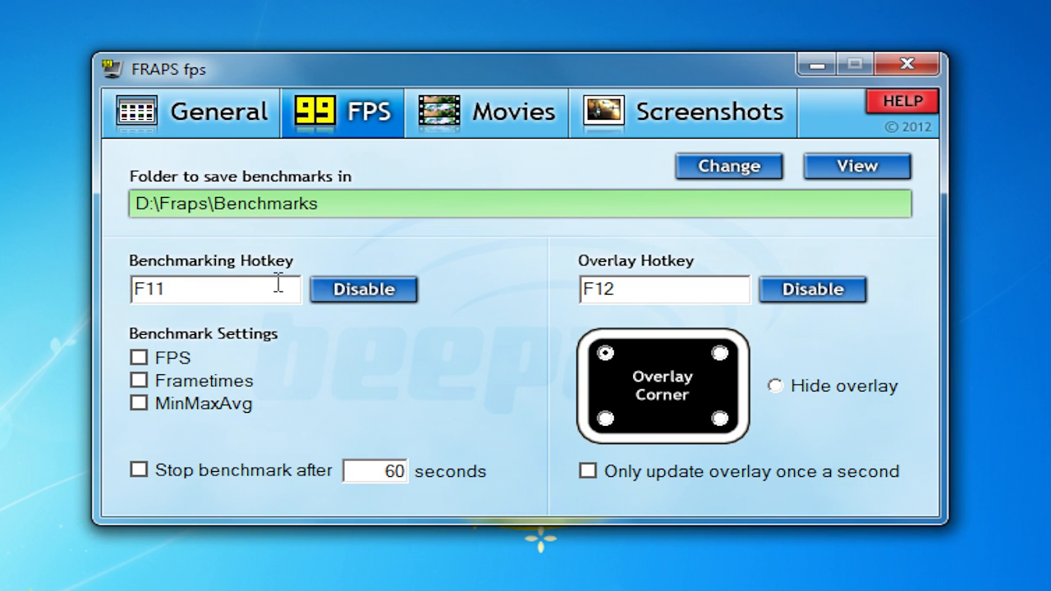
{"action": "left_click", "coordinate": [492, 138]}
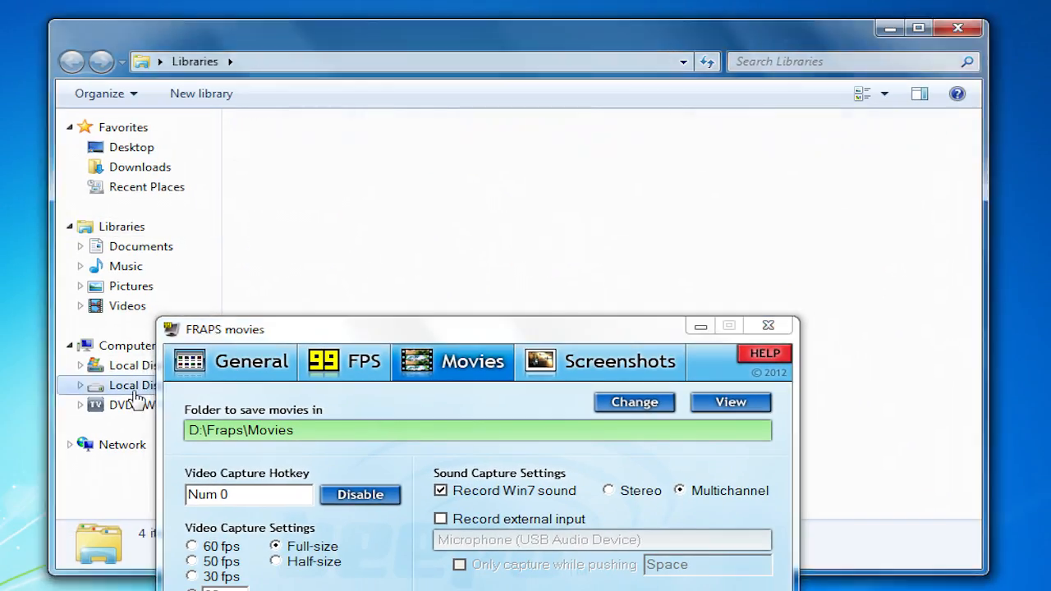
Browse to D:\Fraps\Movies and check the file details of the csgo and javaw recordings beside the Fraps window
{"action": "left_click", "coordinate": [133, 383]}
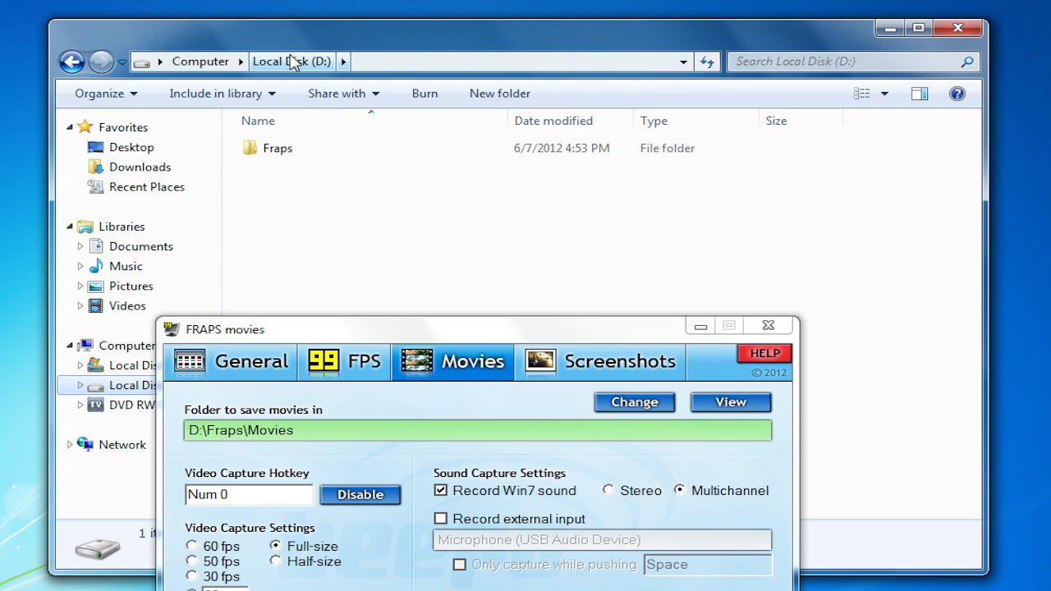
{"action": "left_click", "coordinate": [299, 155]}
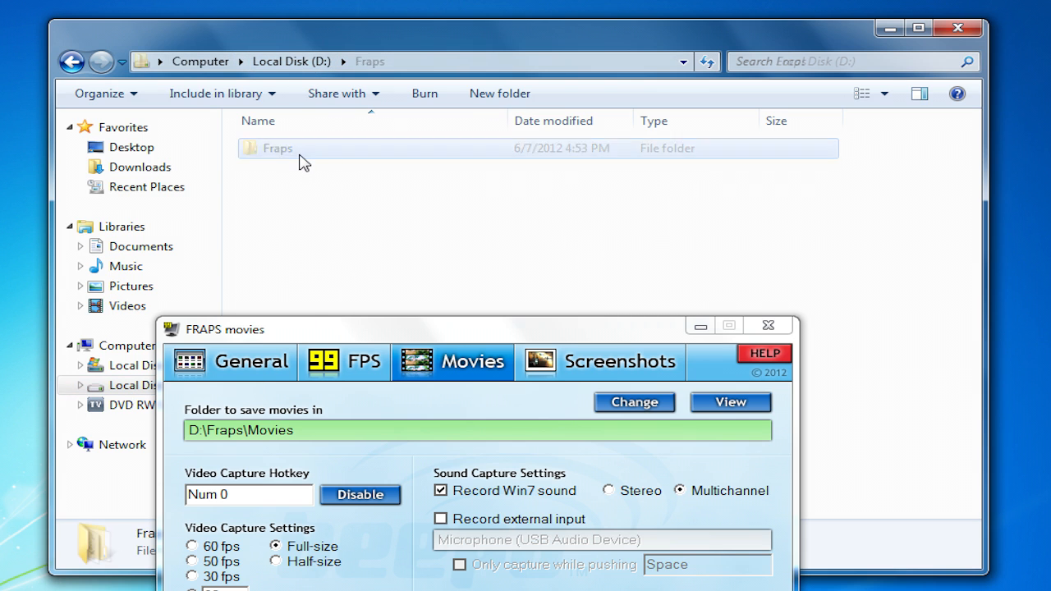
{"action": "double_click", "coordinate": [299, 156]}
{"action": "double_click", "coordinate": [300, 167]}
{"action": "left_click_drag", "start_coordinate": [386, 336], "coordinate": [720, 341]}
{"action": "left_click", "coordinate": [308, 170]}
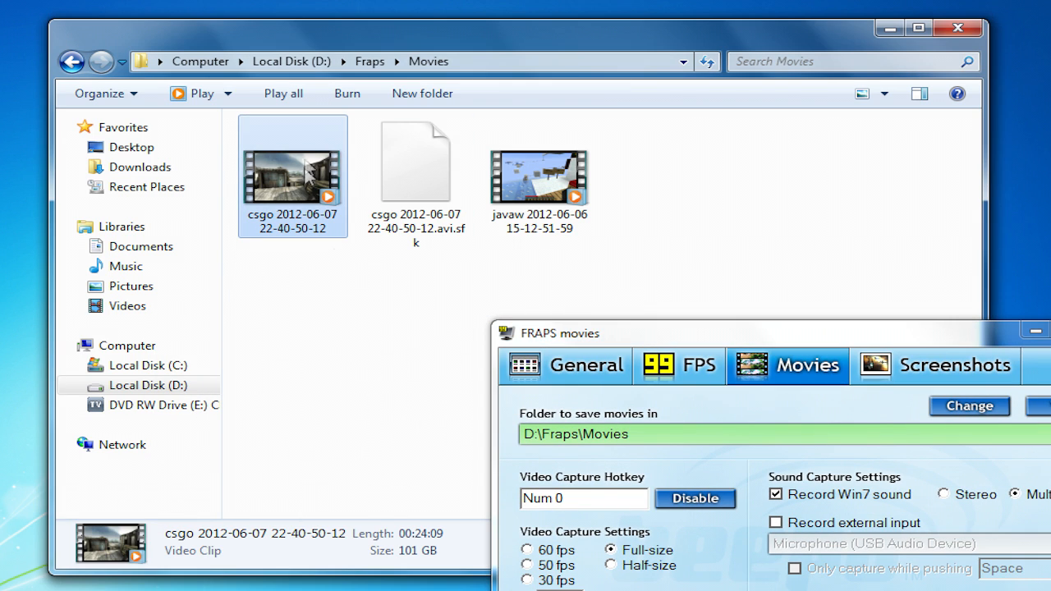
{"action": "left_click_drag", "start_coordinate": [640, 332], "coordinate": [842, 350]}
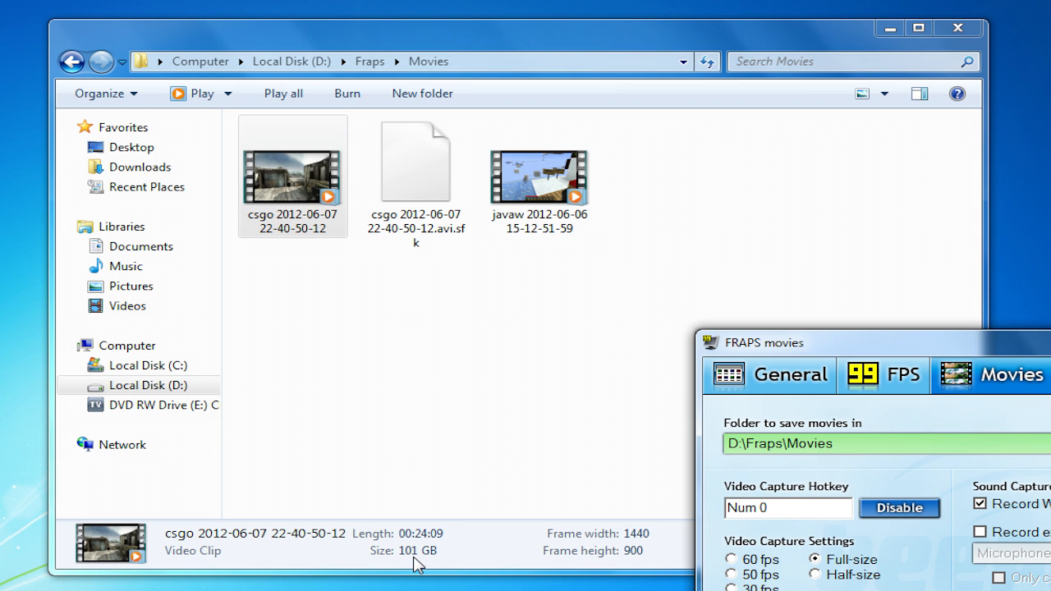
{"action": "left_click_drag", "start_coordinate": [823, 345], "coordinate": [362, 143]}
{"action": "left_click", "coordinate": [564, 197]}
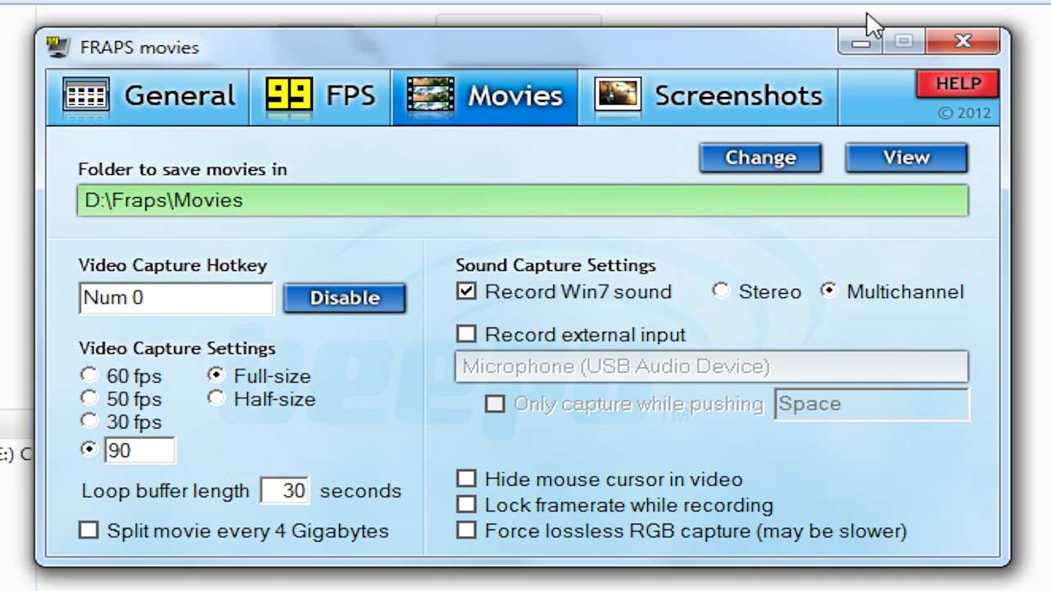
Minimize the Fraps and Movies folder windows and launch Vegas Pro 11.0
{"action": "left_click", "coordinate": [854, 42]}
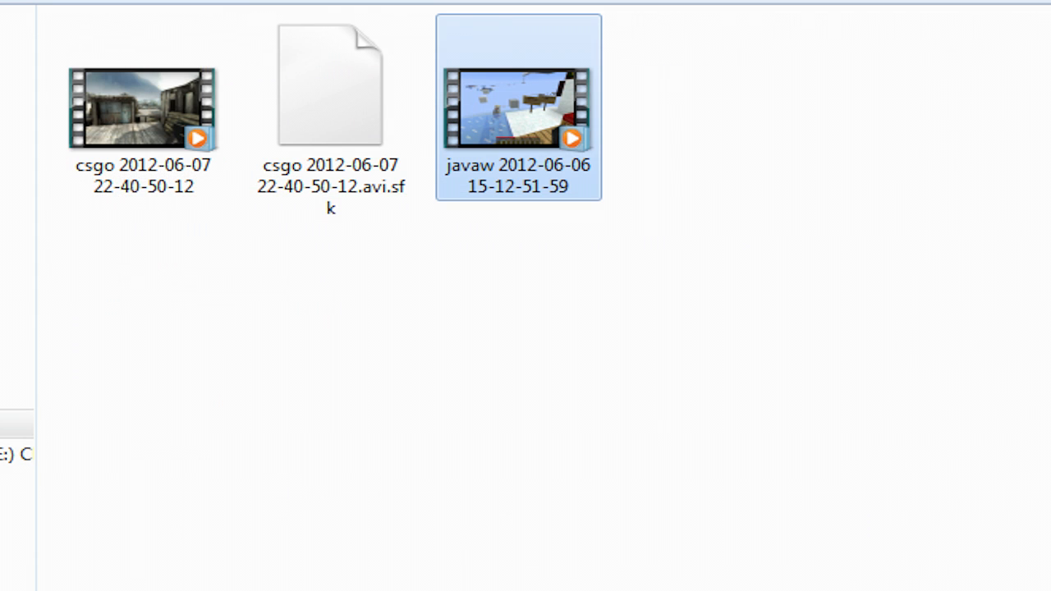
{"action": "key", "text": "super+Down"}
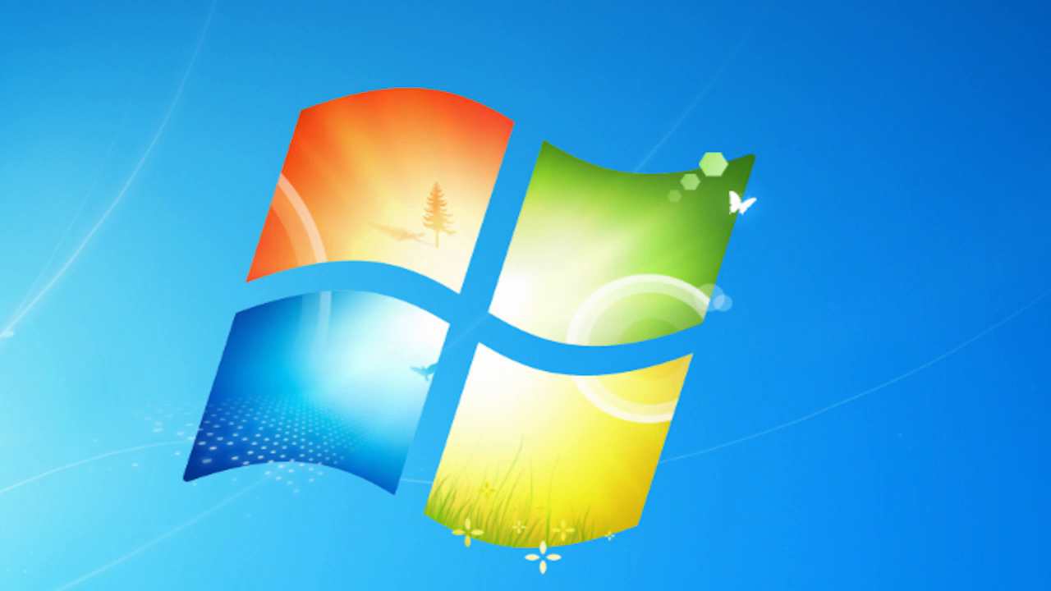
{"action": "left_click", "coordinate": [19, 582]}
{"action": "left_click", "coordinate": [74, 298]}
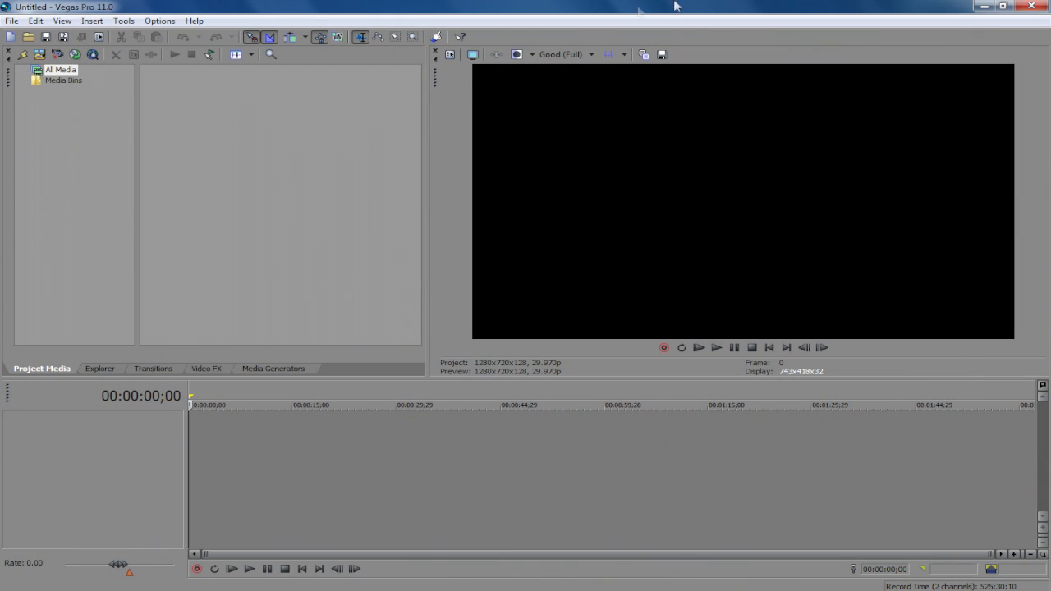
In the project properties, choose the HDV 720-30p (1280x720, 29.970 fps) template and the 32-bit floating point (full range) pixel format
{"action": "left_click", "coordinate": [451, 55]}
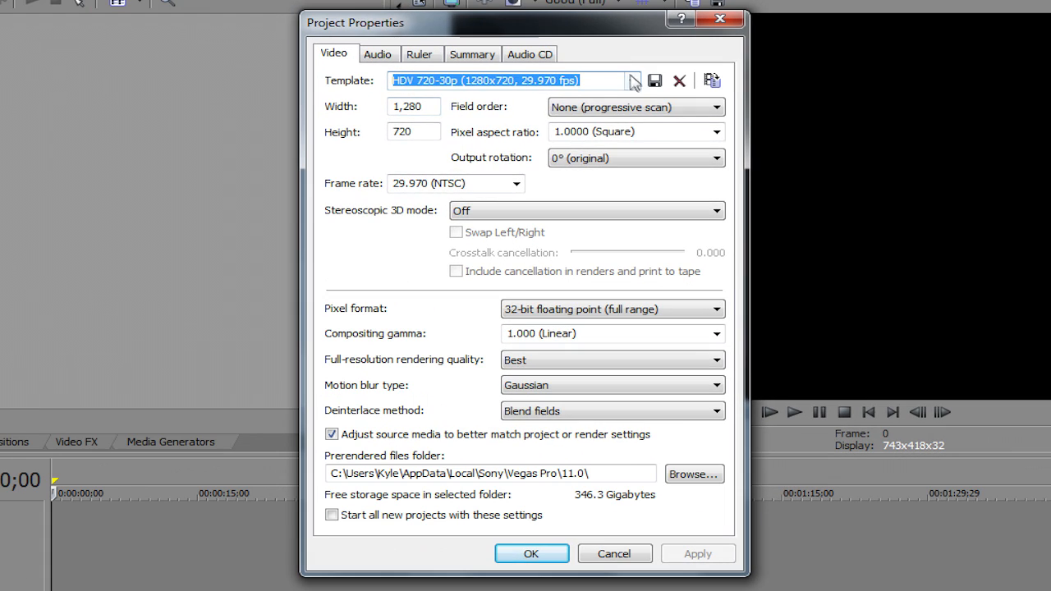
{"action": "left_click", "coordinate": [633, 80]}
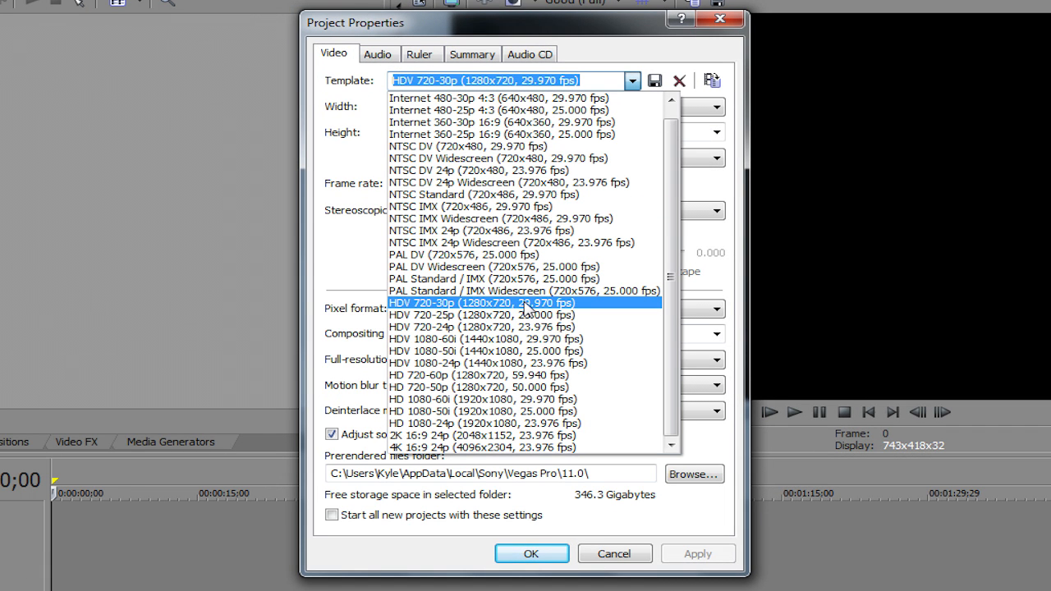
{"action": "left_click", "coordinate": [608, 306]}
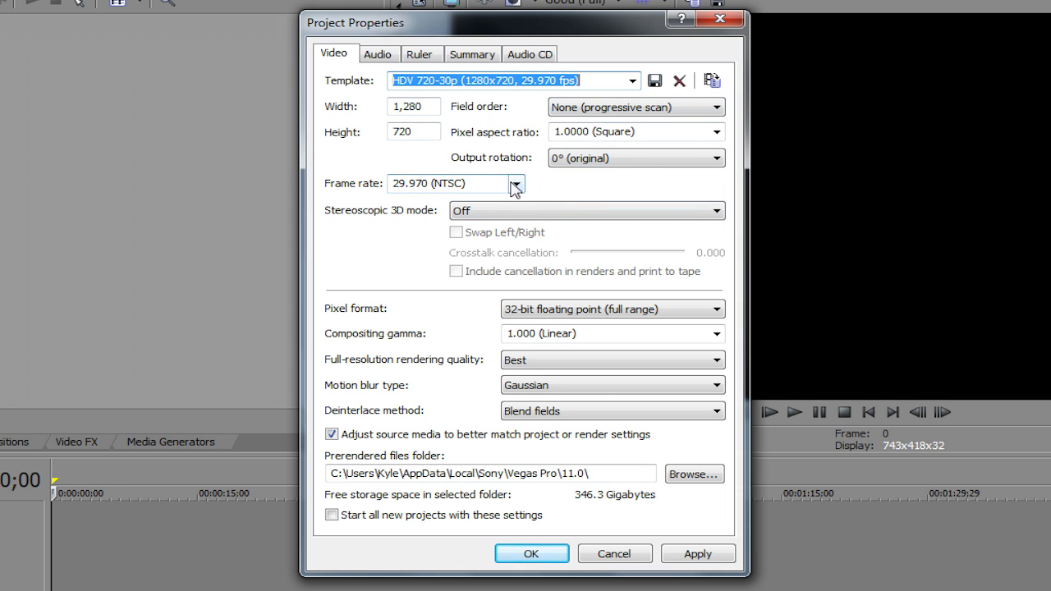
{"action": "left_click", "coordinate": [563, 316]}
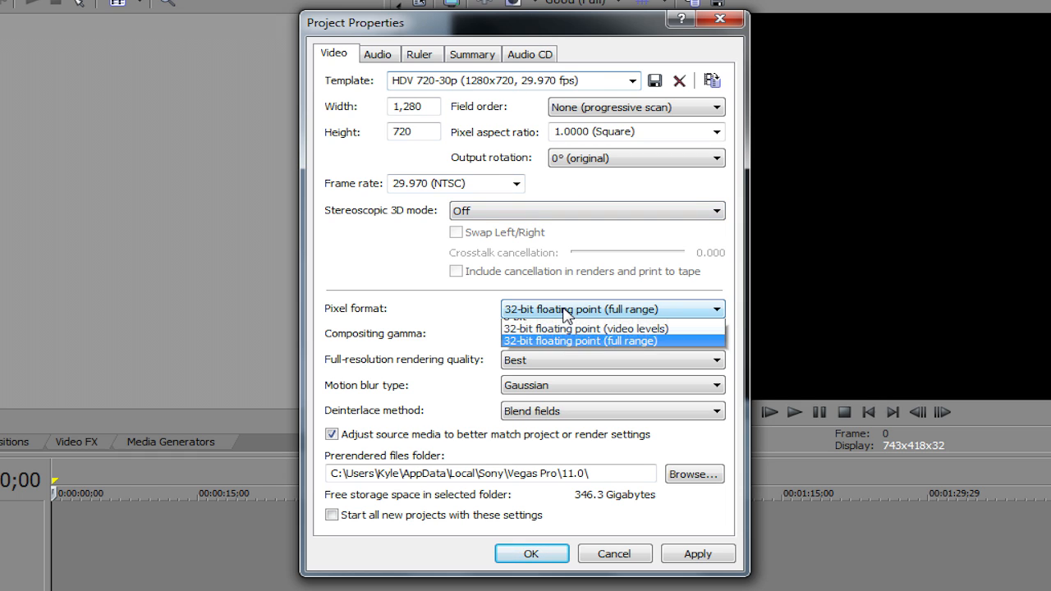
{"action": "left_click", "coordinate": [655, 355]}
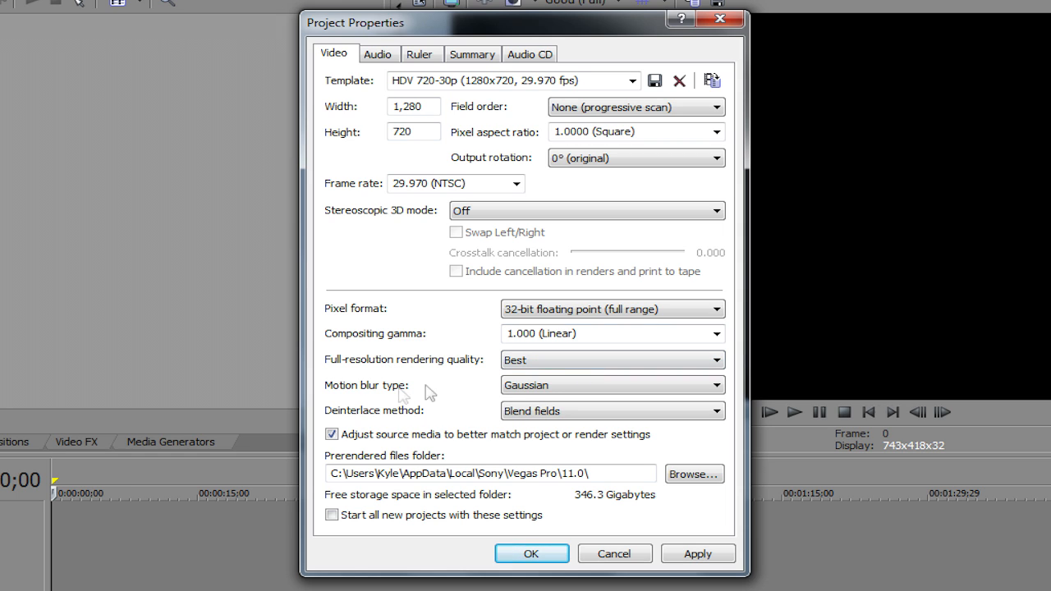
Set the motion blur type to Gaussian, make these settings the default for all new projects, and apply them
{"action": "left_click", "coordinate": [534, 385]}
{"action": "left_click", "coordinate": [539, 403]}
{"action": "left_click", "coordinate": [340, 514]}
{"action": "left_click", "coordinate": [702, 555]}
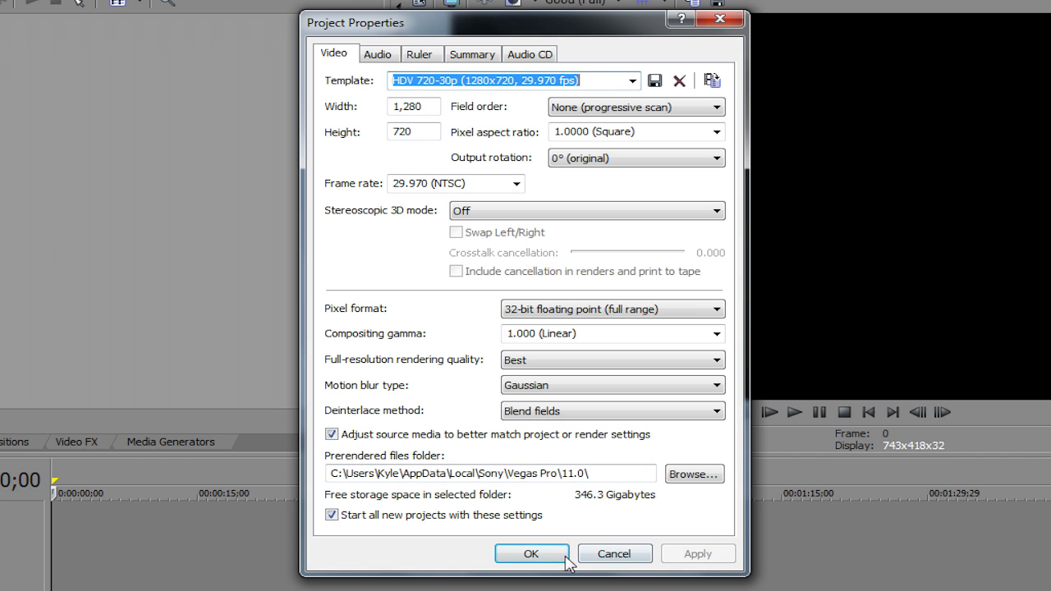
{"action": "left_click", "coordinate": [563, 555]}
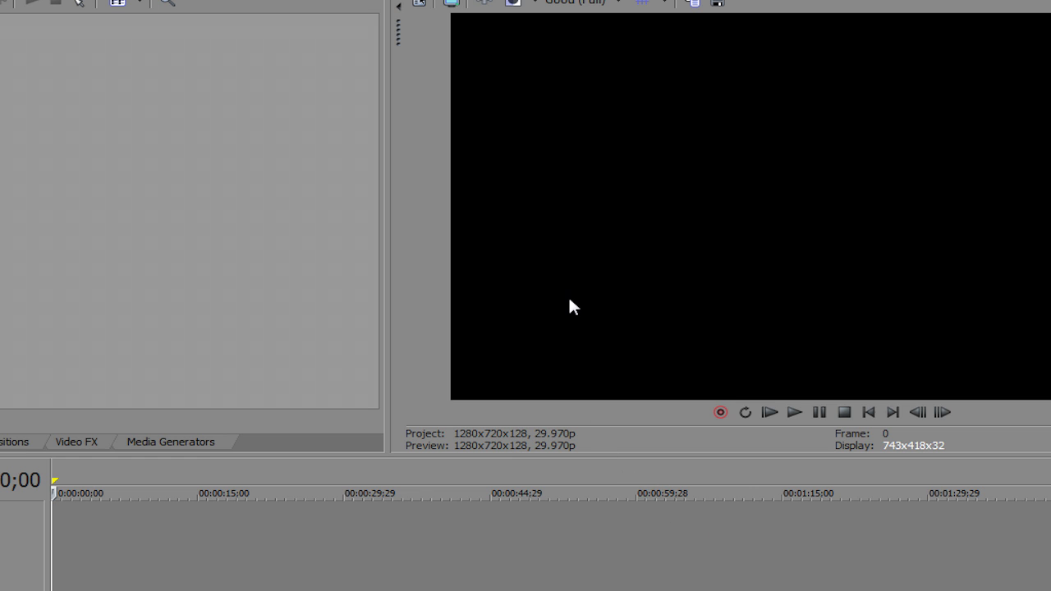
{"action": "key", "text": "alt+f"}
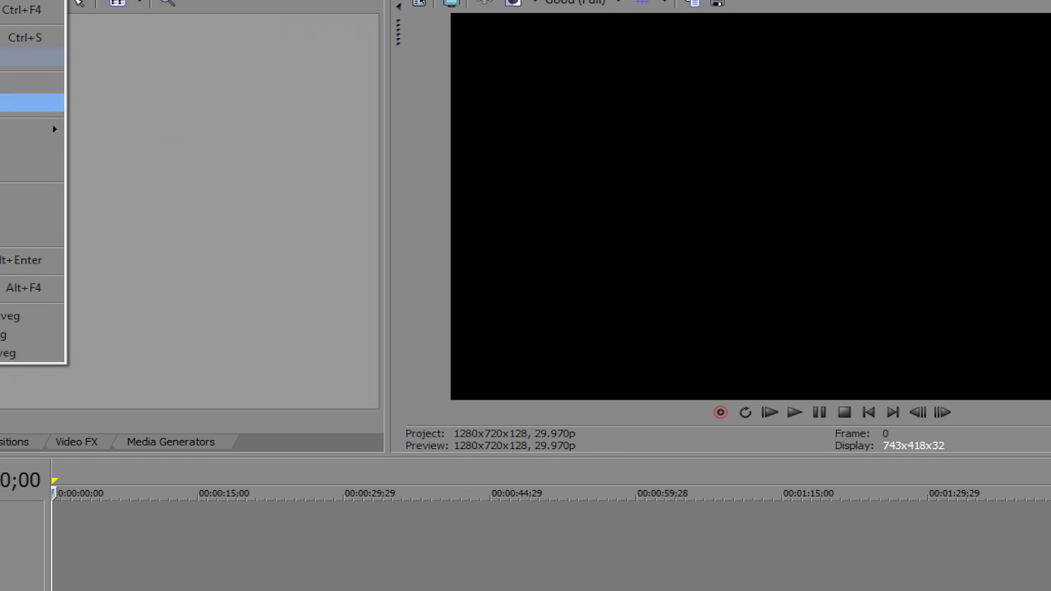
{"action": "left_click", "coordinate": [245, 169]}
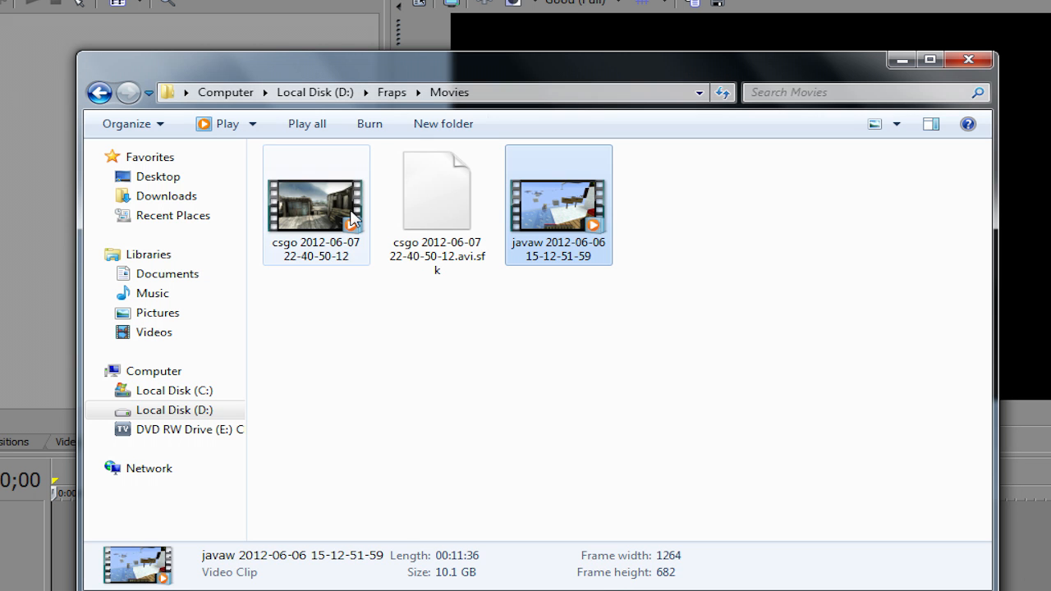
{"action": "left_click_drag", "start_coordinate": [316, 205], "coordinate": [30, 261]}
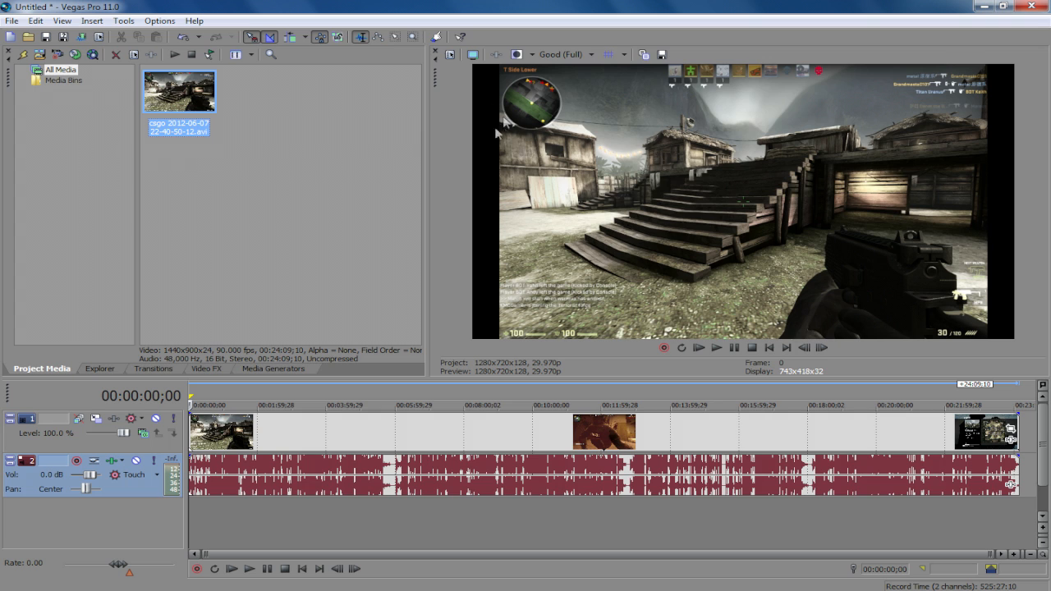
Open Event Pan/Crop for the csgo clip and set its source option Maintain aspect ratio to No
{"action": "left_click", "coordinate": [1011, 430]}
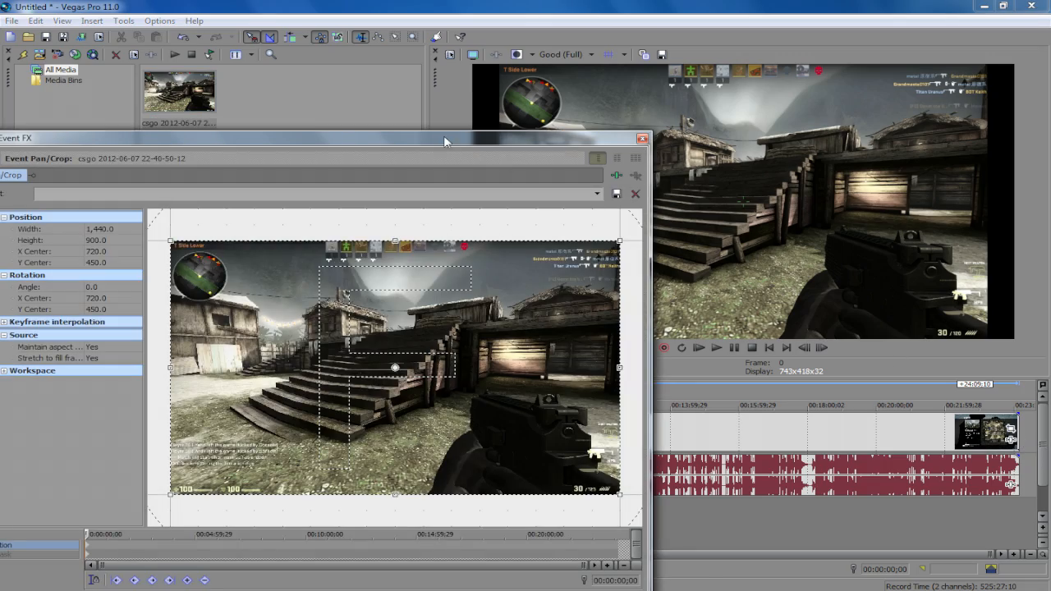
{"action": "left_click_drag", "start_coordinate": [444, 141], "coordinate": [161, 94]}
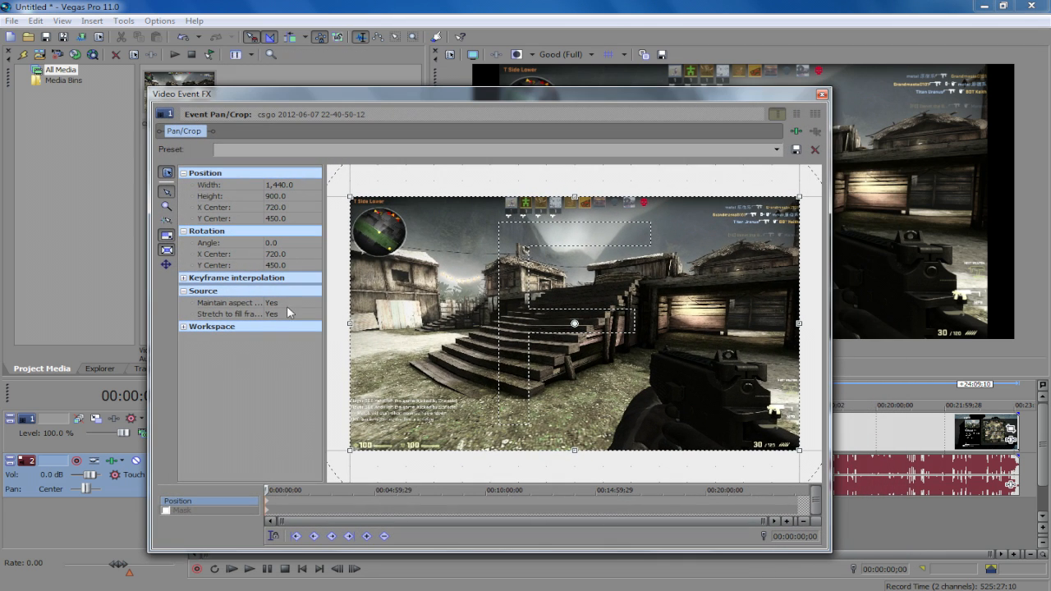
{"action": "left_click", "coordinate": [277, 303]}
{"action": "left_click", "coordinate": [277, 320]}
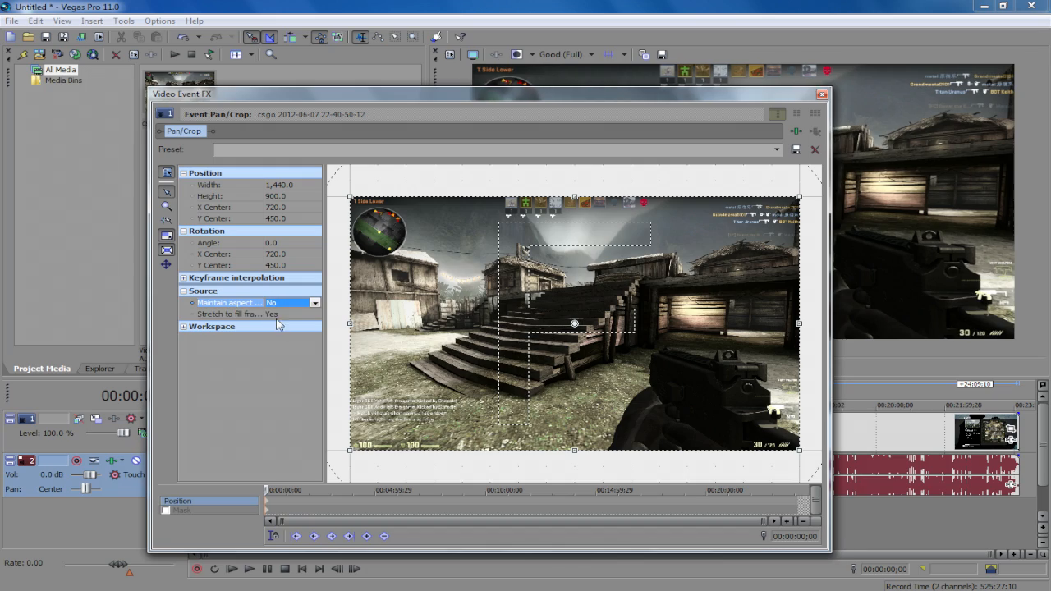
{"action": "left_click_drag", "start_coordinate": [606, 97], "coordinate": [419, 150]}
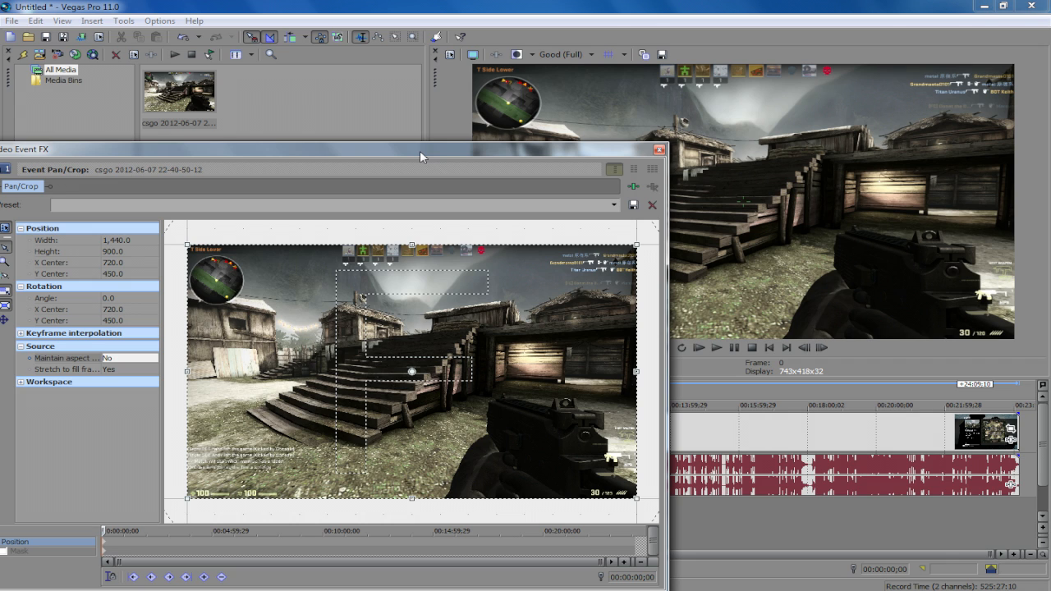
{"action": "left_click", "coordinate": [140, 360]}
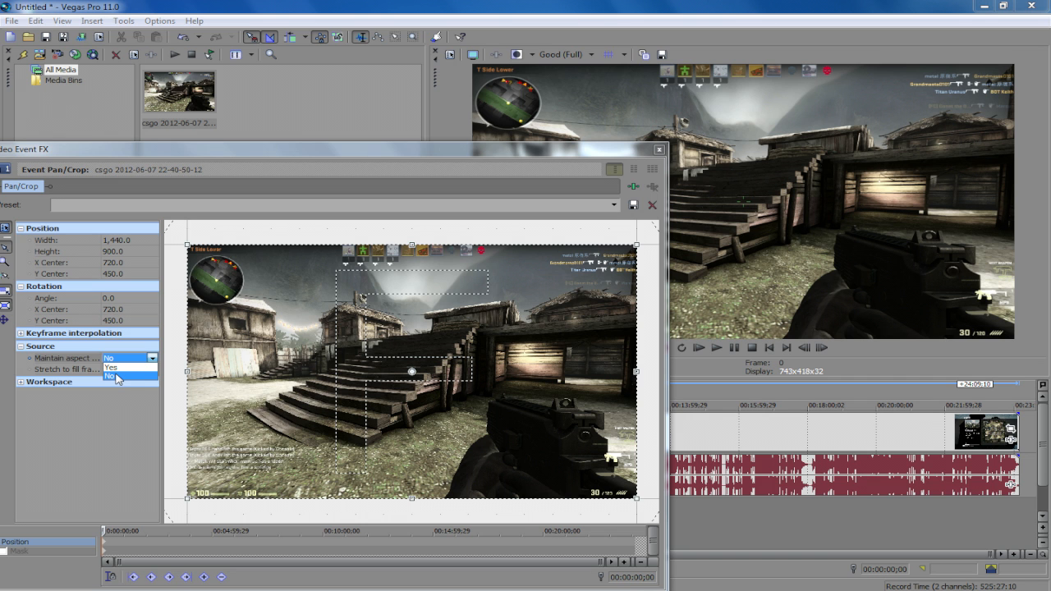
{"action": "left_click", "coordinate": [118, 377]}
{"action": "left_click_drag", "start_coordinate": [275, 155], "coordinate": [403, 99]}
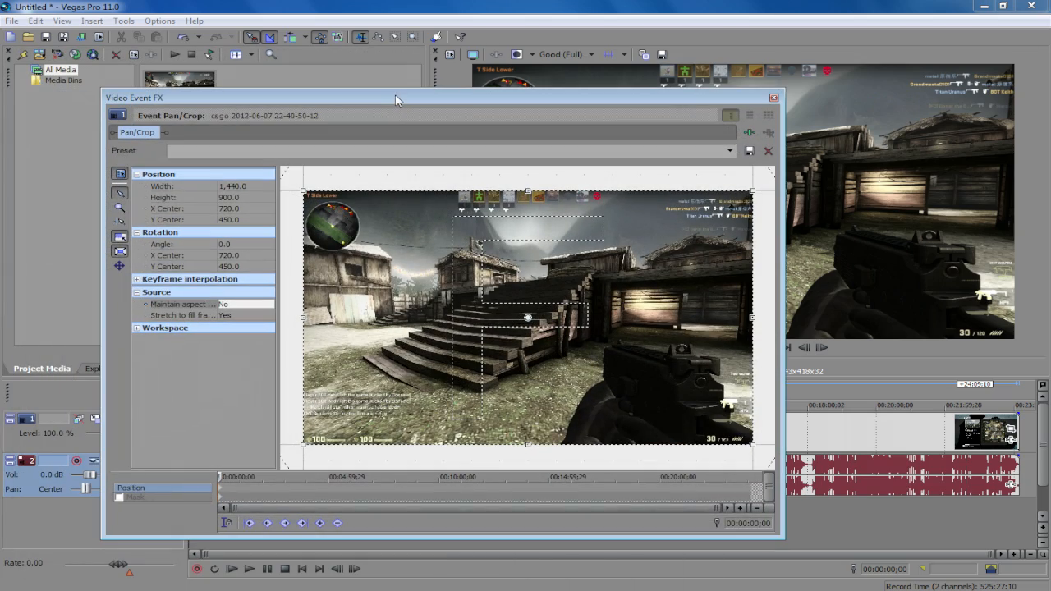
Try the 16:9 Widescreen TV aspect ratio preset on the csgo clip's pan/crop and check the framing in the preview
{"action": "left_click", "coordinate": [729, 151]}
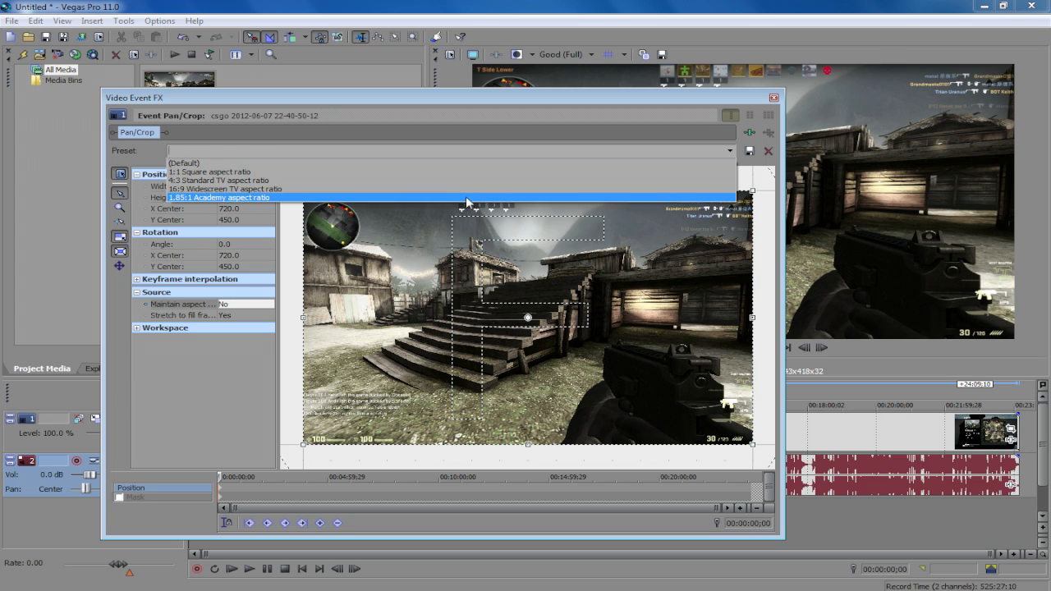
{"action": "left_click", "coordinate": [395, 189]}
{"action": "left_click_drag", "start_coordinate": [493, 99], "coordinate": [255, 181]}
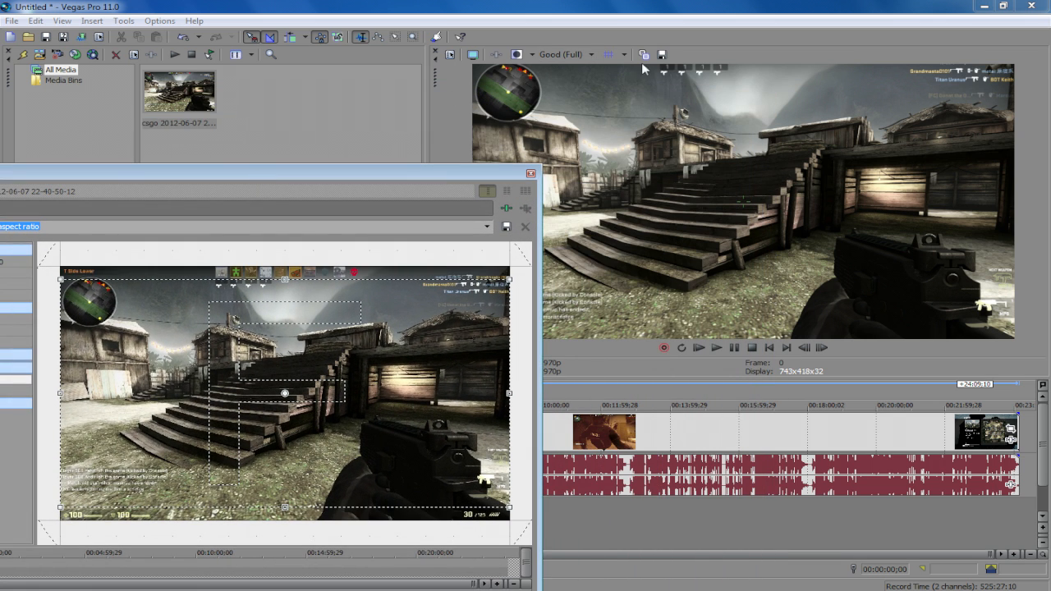
{"action": "left_click_drag", "start_coordinate": [293, 170], "coordinate": [458, 133]}
{"action": "double_click", "coordinate": [119, 76]}
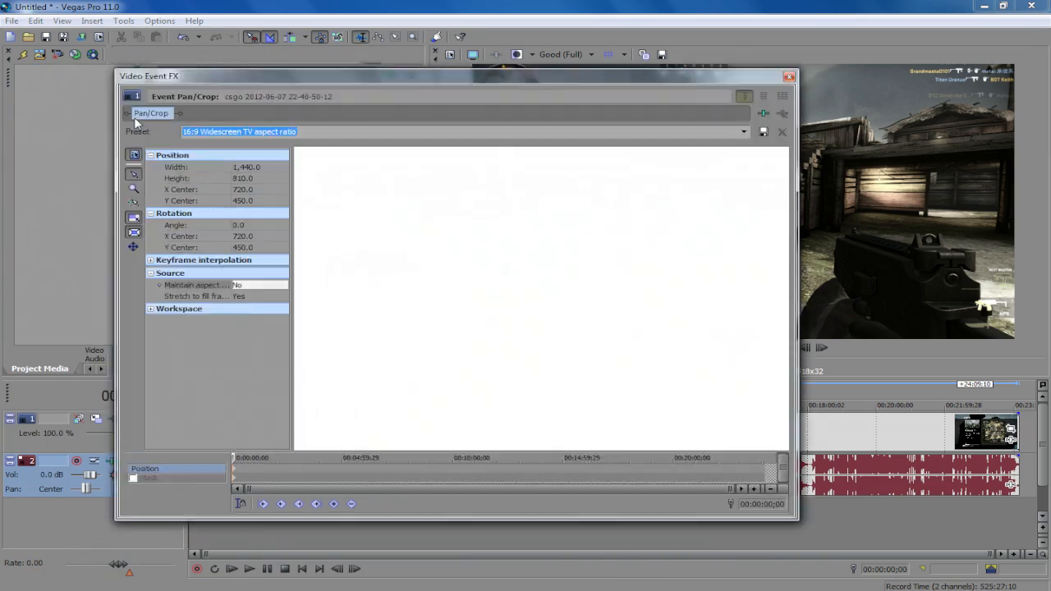
Apply the (Default) pan/crop preset to the csgo clip with Maintain aspect ratio at No, and close the Video Event FX window
{"action": "left_click", "coordinate": [765, 148]}
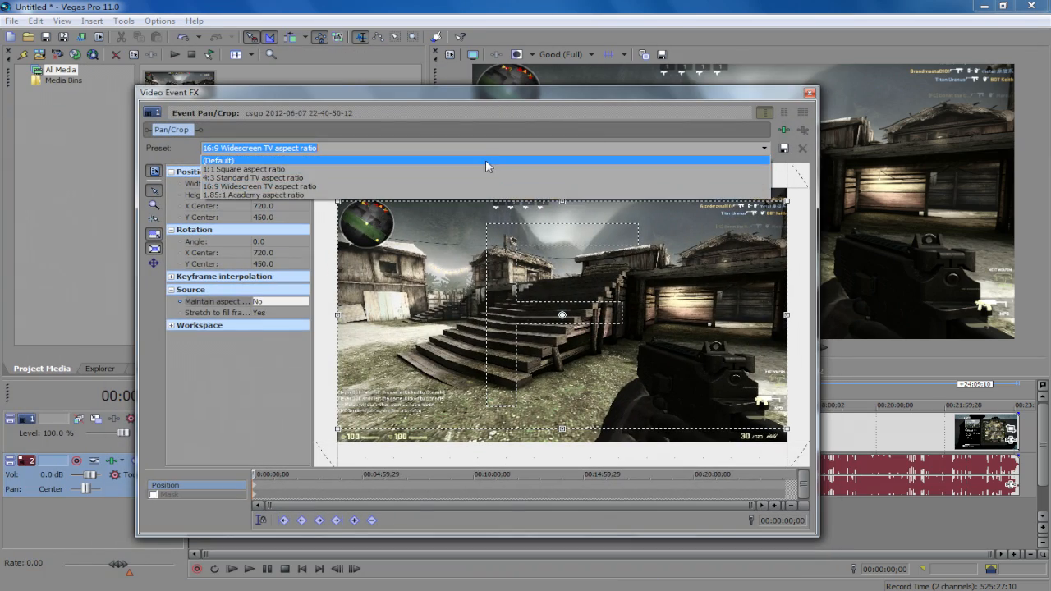
{"action": "left_click", "coordinate": [485, 158]}
{"action": "left_click", "coordinate": [277, 302]}
{"action": "left_click", "coordinate": [263, 319]}
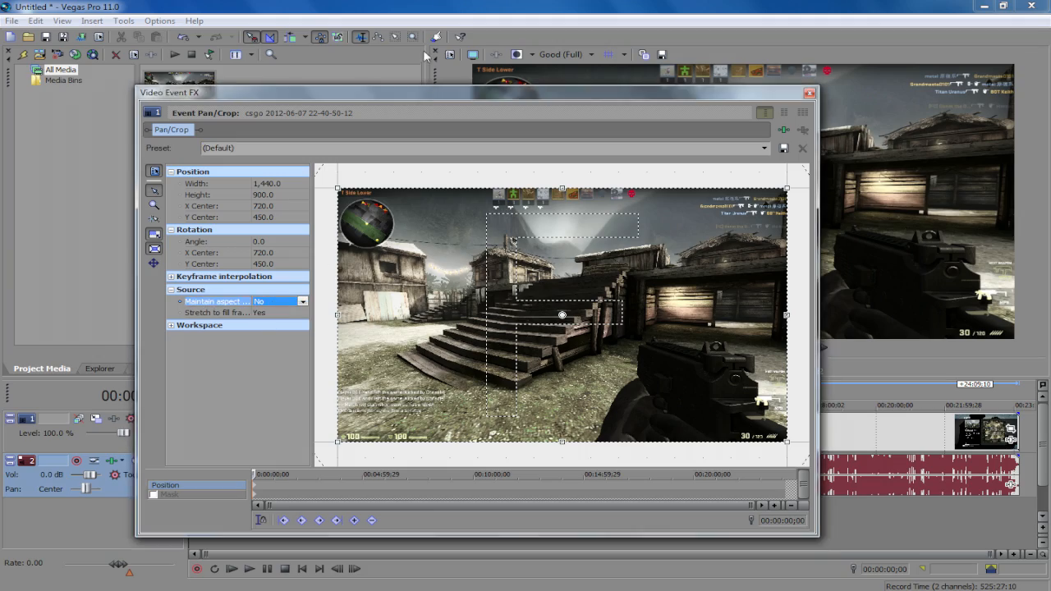
{"action": "left_click_drag", "start_coordinate": [429, 94], "coordinate": [261, 157]}
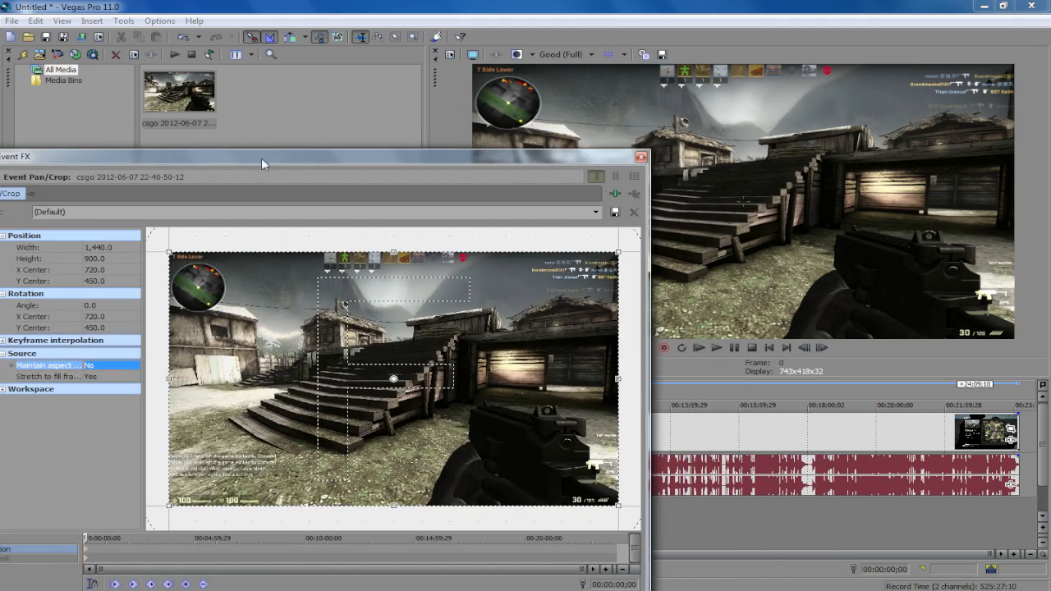
{"action": "left_click", "coordinate": [640, 156]}
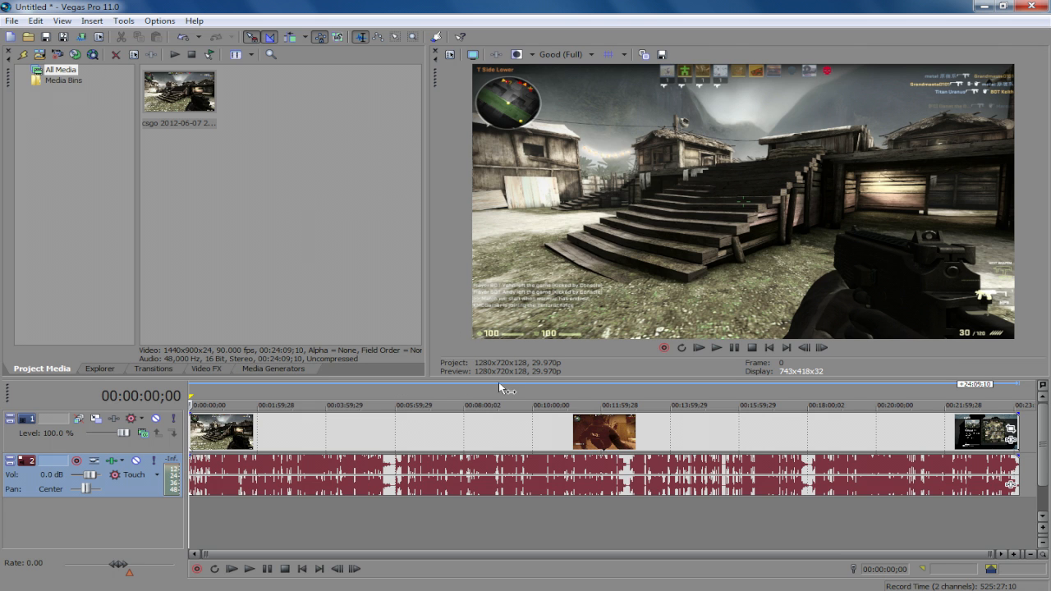
Set the csgo video event's resampling to Disable resample in its properties and confirm
{"action": "right_click", "coordinate": [431, 427]}
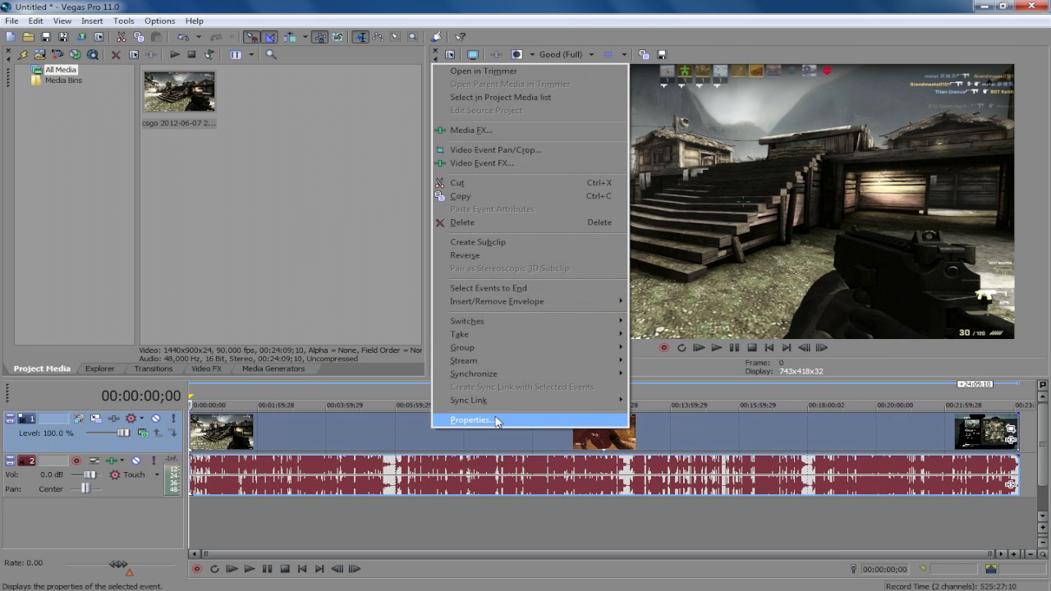
{"action": "left_click", "coordinate": [495, 421]}
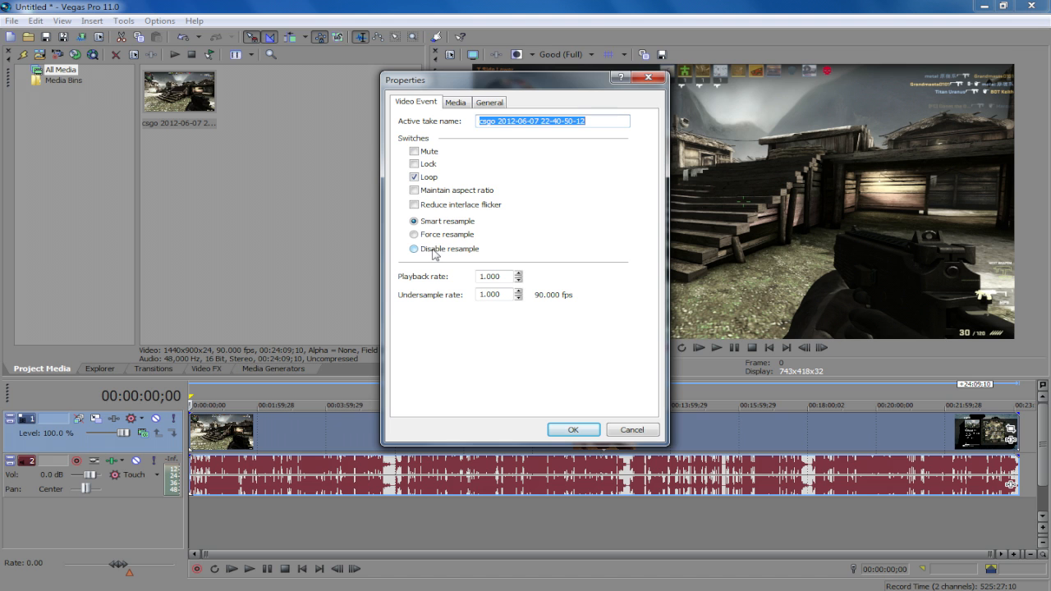
{"action": "left_click", "coordinate": [433, 251]}
{"action": "left_click_drag", "start_coordinate": [493, 80], "coordinate": [244, 81]}
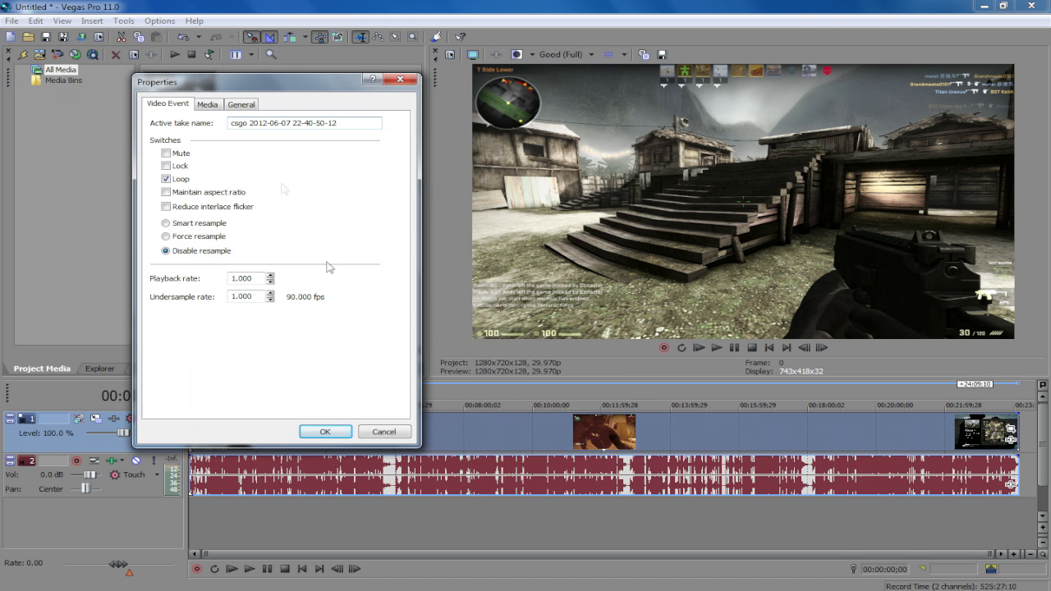
{"action": "left_click", "coordinate": [325, 431]}
Place the playhead at 00:03:05;29 and review the switches in the csgo video event's properties
{"action": "left_click", "coordinate": [293, 400]}
{"action": "right_click", "coordinate": [332, 435]}
{"action": "left_click", "coordinate": [376, 420]}
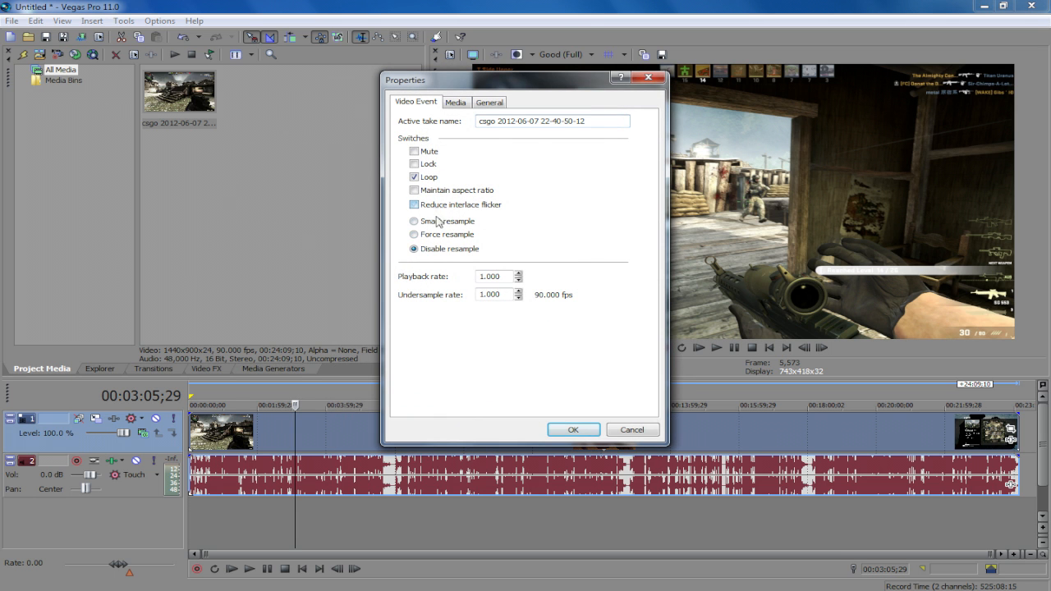
{"action": "left_click", "coordinate": [561, 432]}
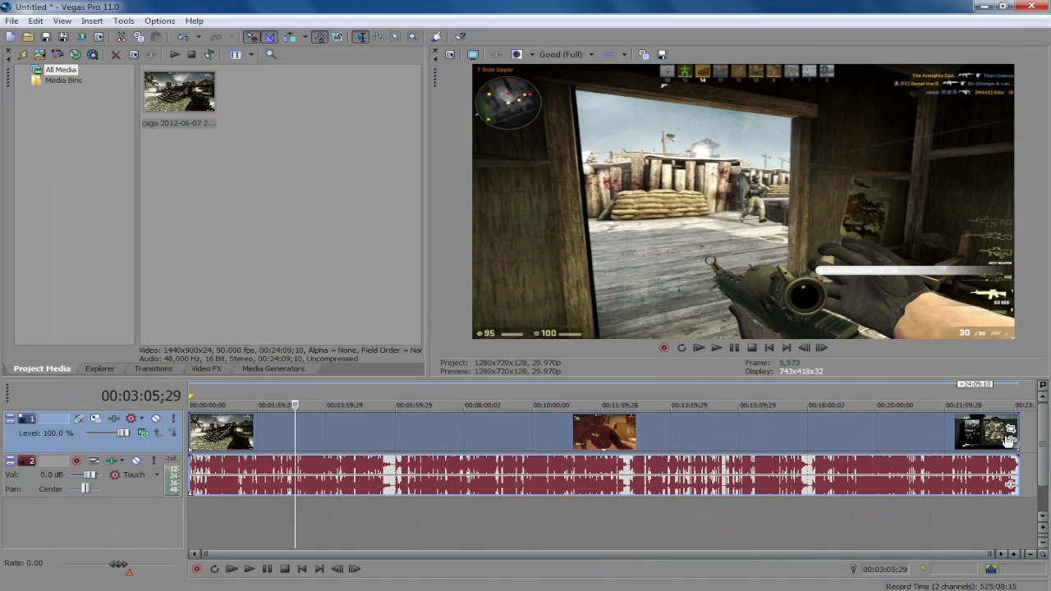
Add the Sony Color Curves effect to the csgo video event
{"action": "left_click", "coordinate": [1011, 442]}
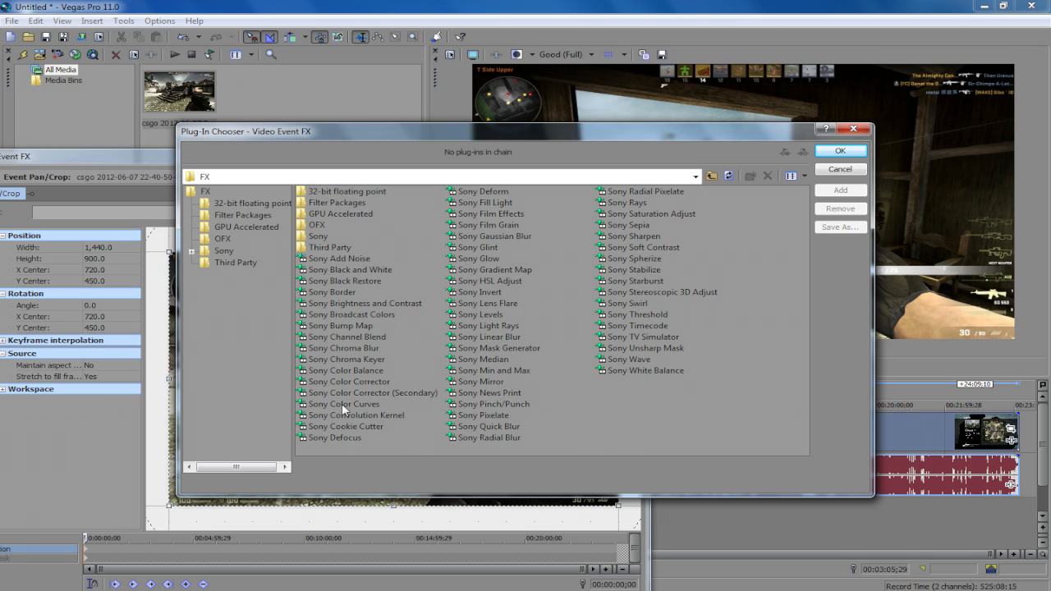
{"action": "double_click", "coordinate": [341, 403]}
{"action": "left_click", "coordinate": [822, 152]}
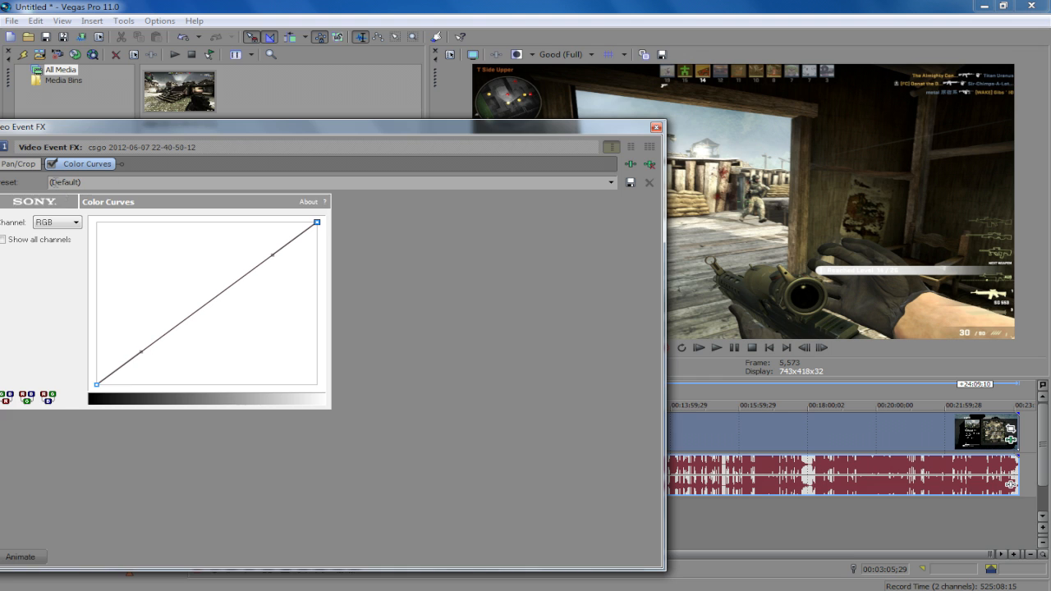
{"action": "left_click_drag", "start_coordinate": [164, 127], "coordinate": [208, 129]}
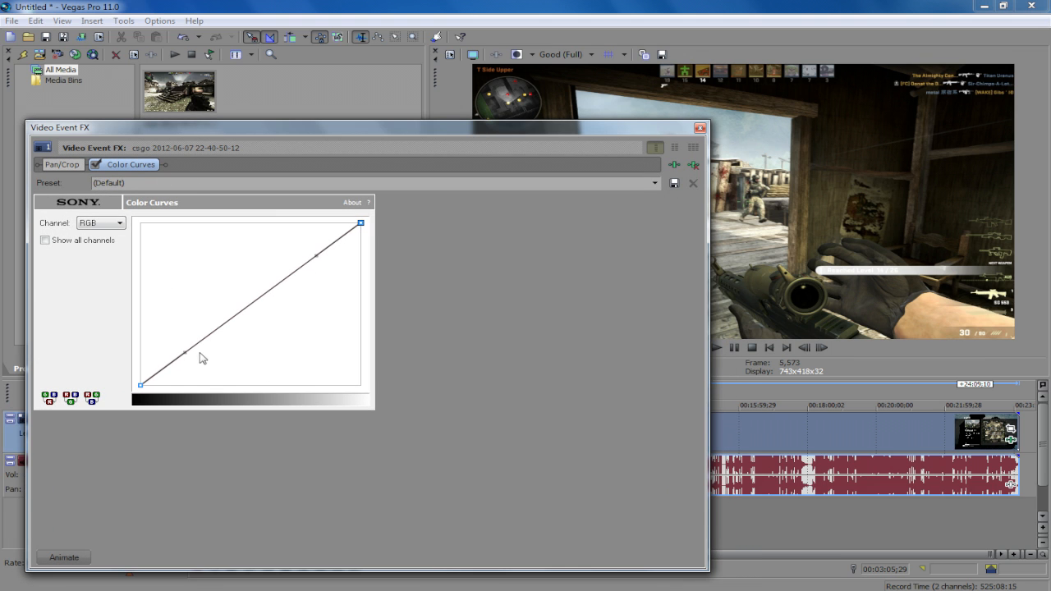
Bend the RGB color curve into a gentle S shape, raising the highlights handle and fine-tuning the shadows handle slightly below the diagonal
{"action": "mouse_move", "coordinate": [186, 352]}
{"action": "left_mouse_down"}
{"action": "mouse_move", "coordinate": [204, 356]}
{"action": "mouse_move", "coordinate": [190, 362]}
{"action": "left_mouse_up"}
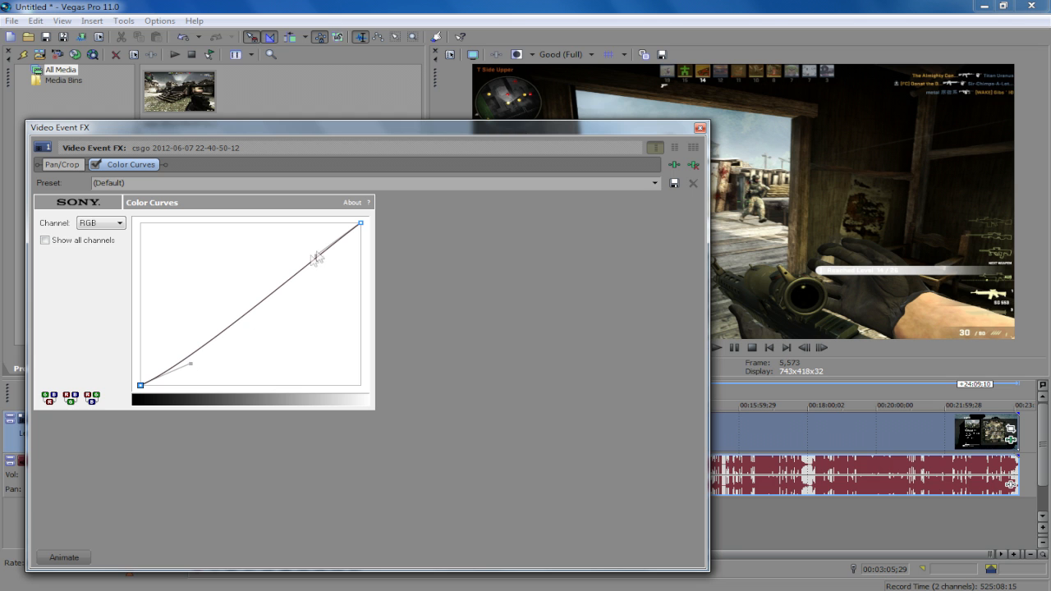
{"action": "left_click_drag", "start_coordinate": [313, 258], "coordinate": [293, 244]}
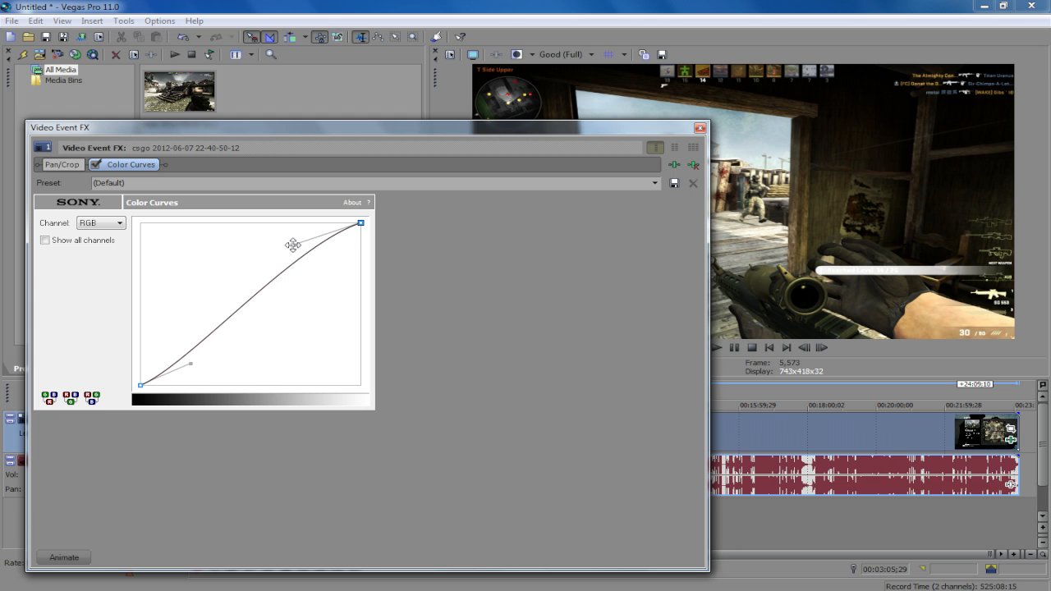
{"action": "left_click_drag", "start_coordinate": [451, 132], "coordinate": [459, 277]}
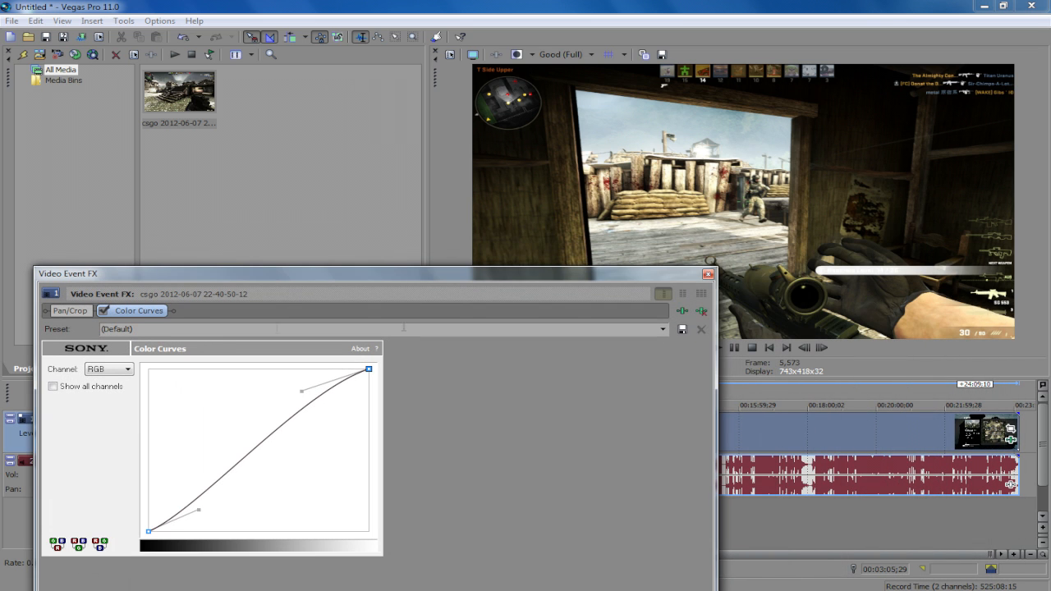
{"action": "left_click", "coordinate": [96, 371]}
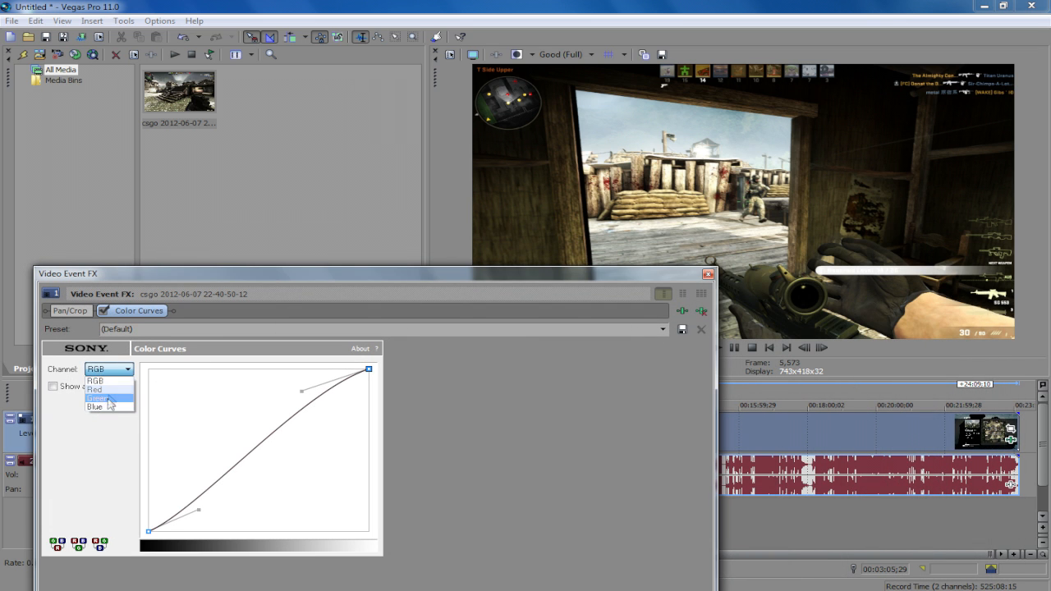
{"action": "left_click", "coordinate": [152, 449]}
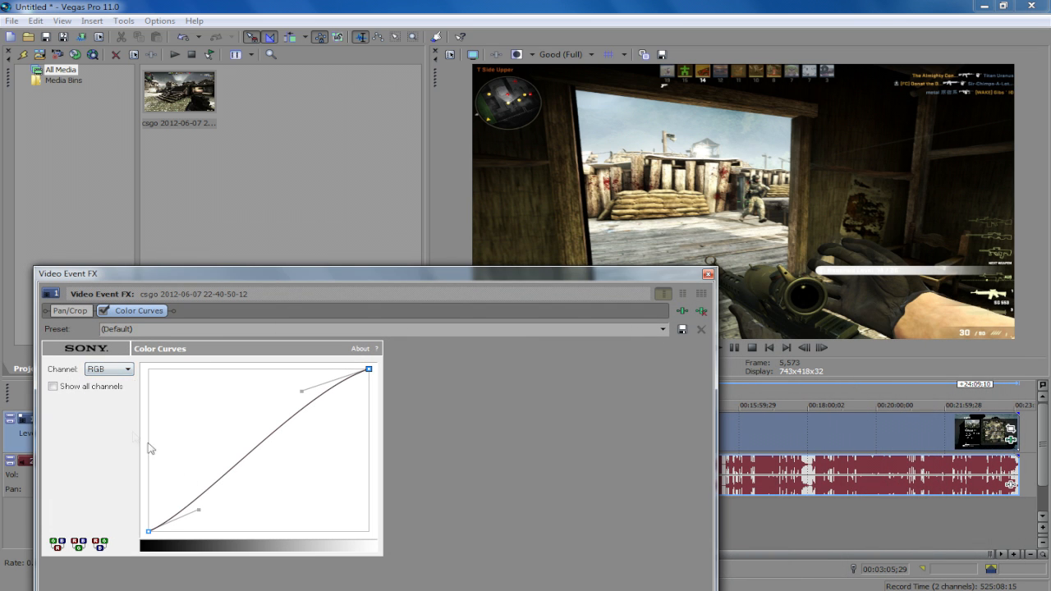
{"action": "left_click", "coordinate": [199, 510]}
{"action": "left_click_drag", "start_coordinate": [200, 509], "coordinate": [198, 501]}
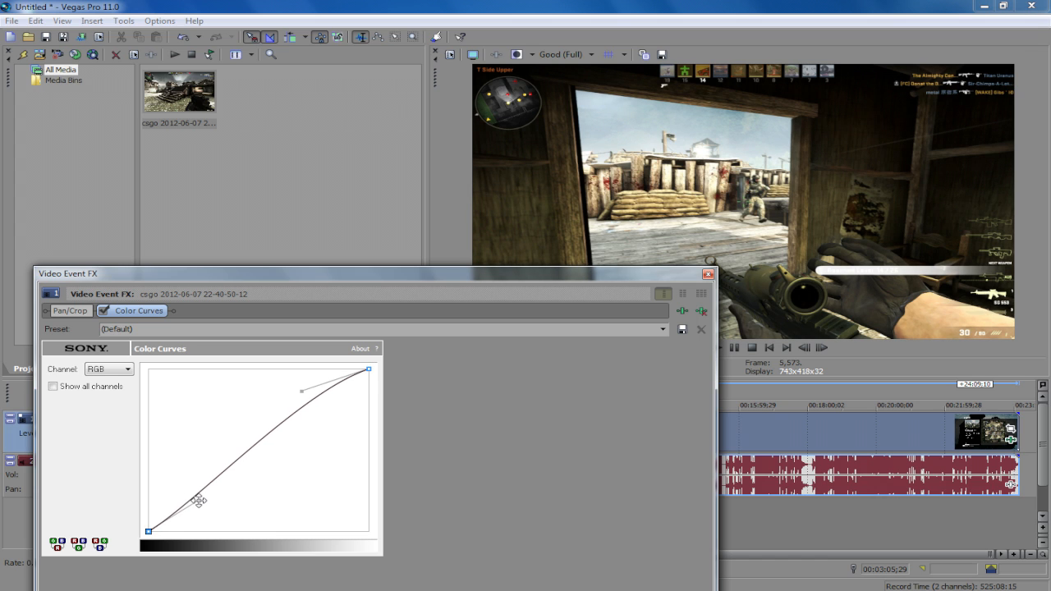
Raise the shadows handle of the Red channel's curve slightly and close the Video Event FX window
{"action": "left_click", "coordinate": [105, 369]}
{"action": "left_click", "coordinate": [102, 389]}
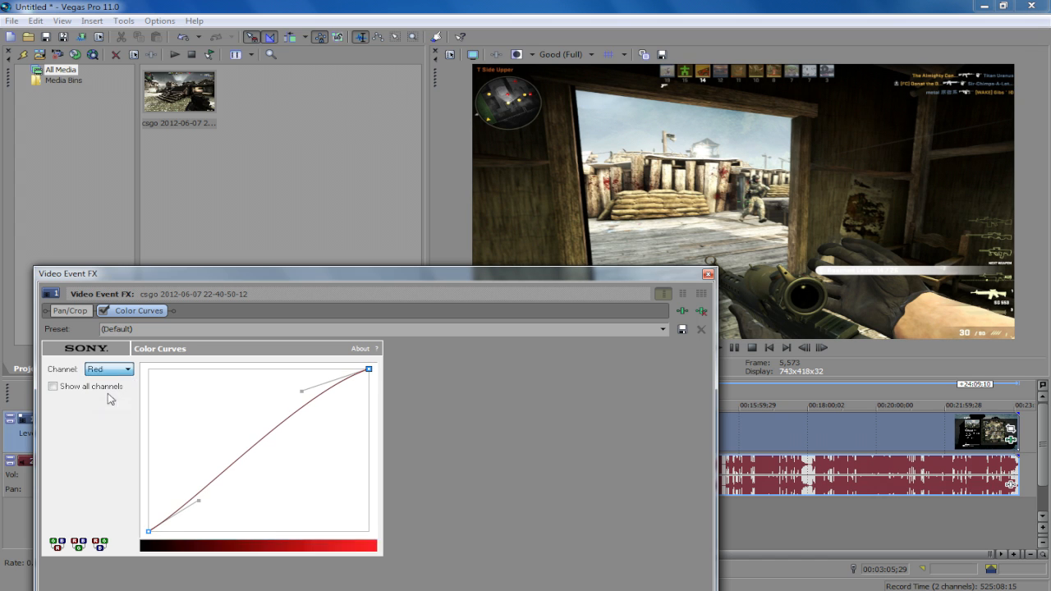
{"action": "left_click_drag", "start_coordinate": [198, 499], "coordinate": [195, 496]}
{"action": "left_click_drag", "start_coordinate": [598, 274], "coordinate": [489, 80]}
{"action": "left_click", "coordinate": [596, 81]}
Preview the color-corrected csgo clip at several points on the timeline and recheck its Color Curves settings
{"action": "left_click", "coordinate": [550, 396]}
{"action": "left_click", "coordinate": [484, 395]}
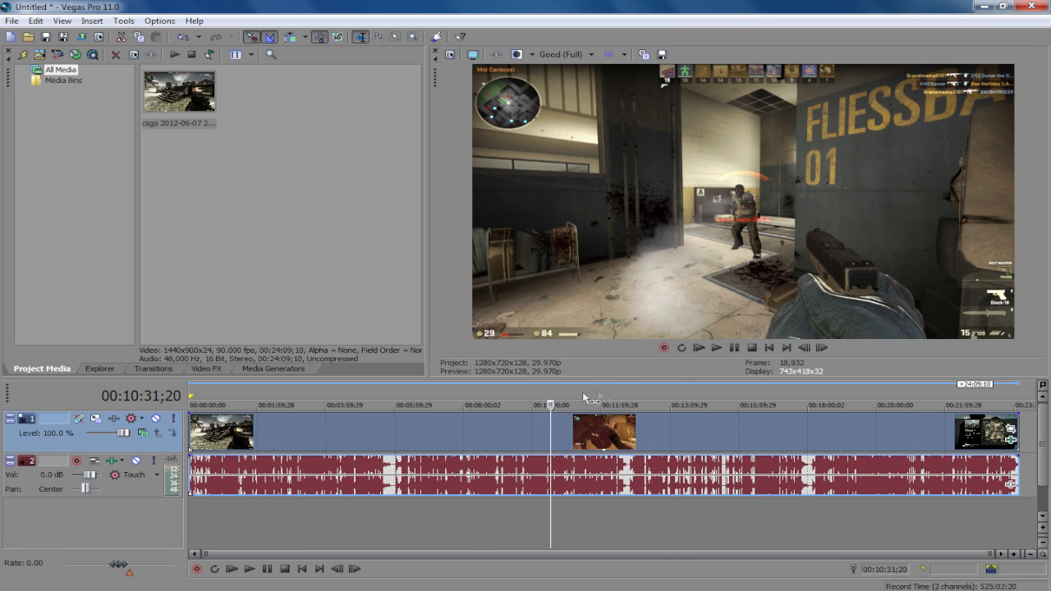
{"action": "left_click", "coordinate": [418, 386]}
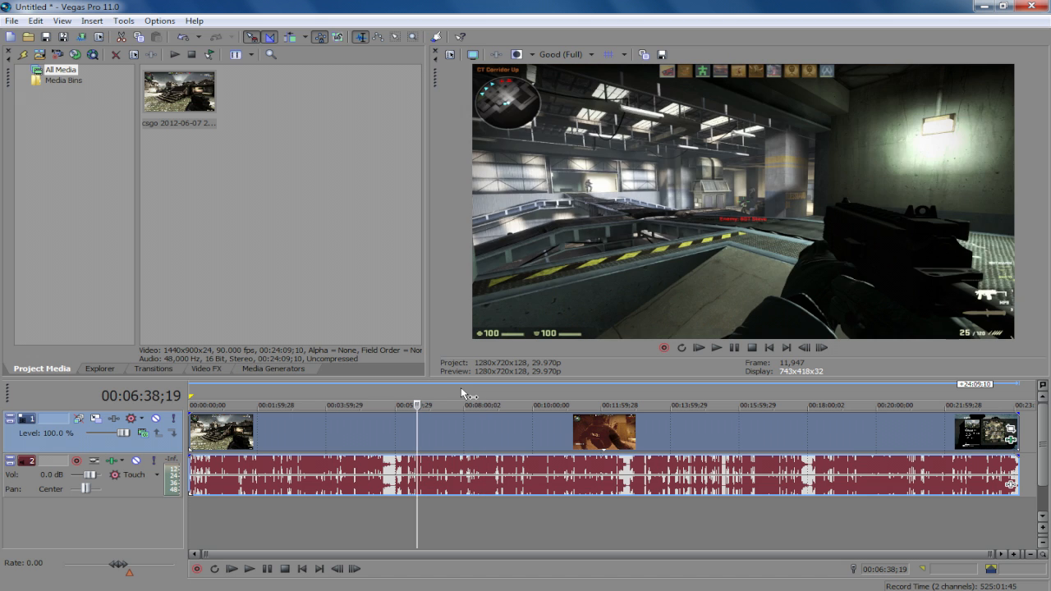
{"action": "left_click", "coordinate": [461, 392]}
{"action": "left_click", "coordinate": [459, 387]}
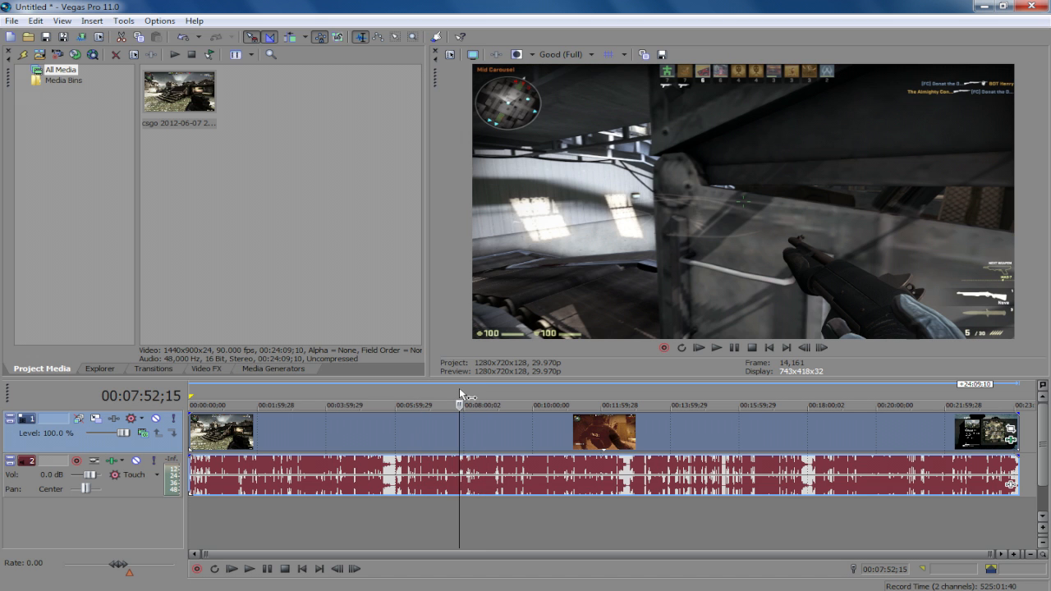
{"action": "left_click", "coordinate": [1010, 440]}
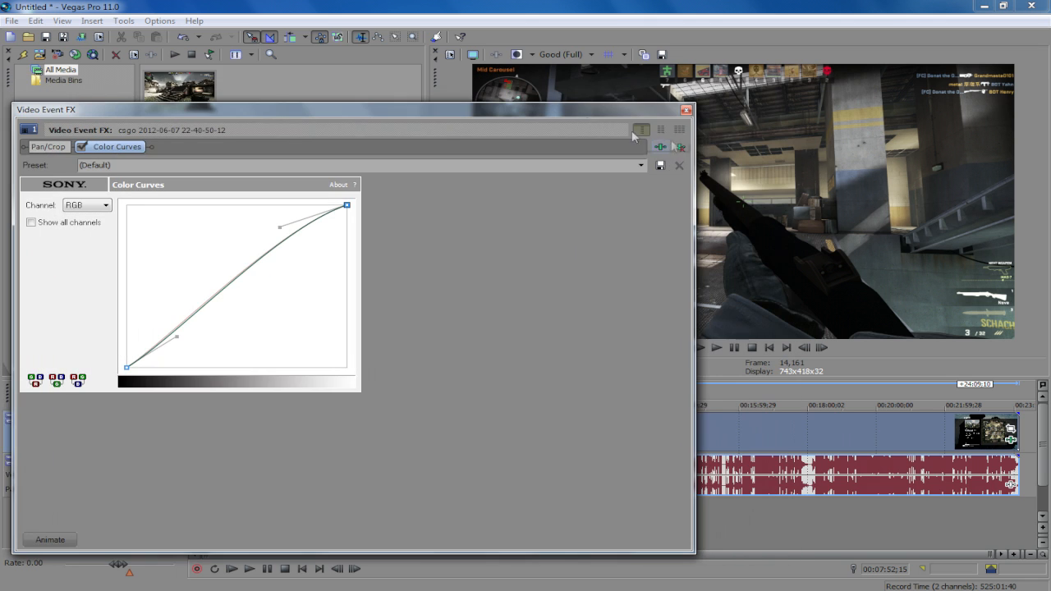
{"action": "left_click", "coordinate": [694, 115]}
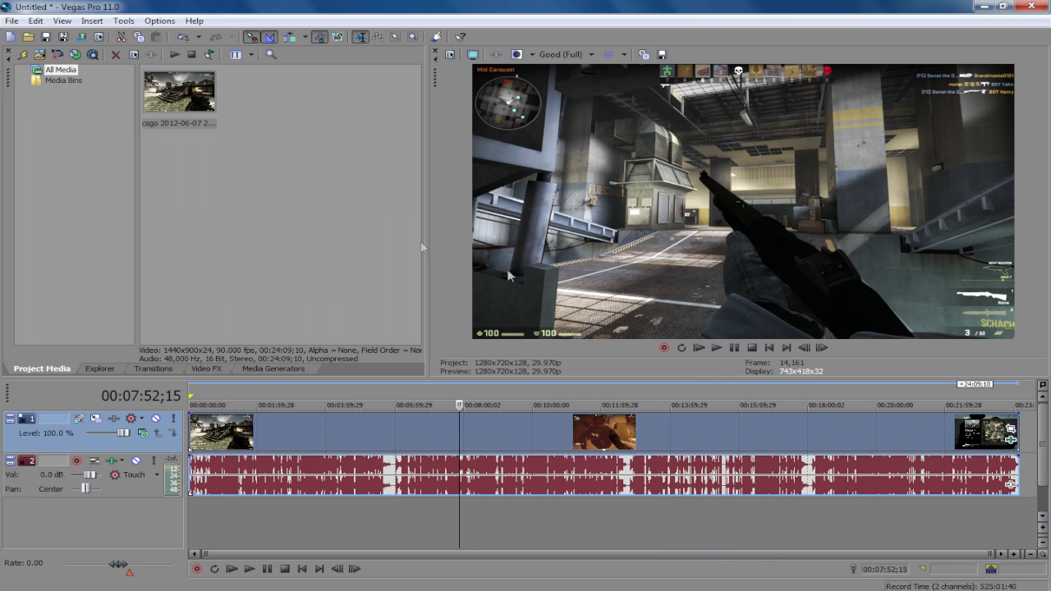
Open Render As and review the custom settings of the Youtube template under MainConcept AVC/AAC (*.mp4)
{"action": "left_click", "coordinate": [12, 20]}
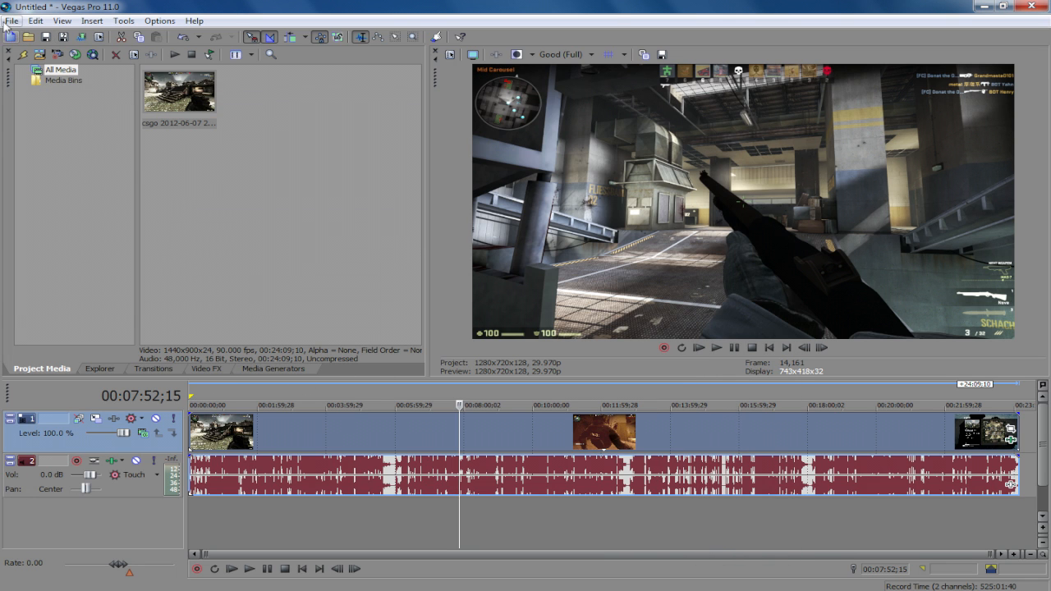
{"action": "left_click", "coordinate": [59, 114]}
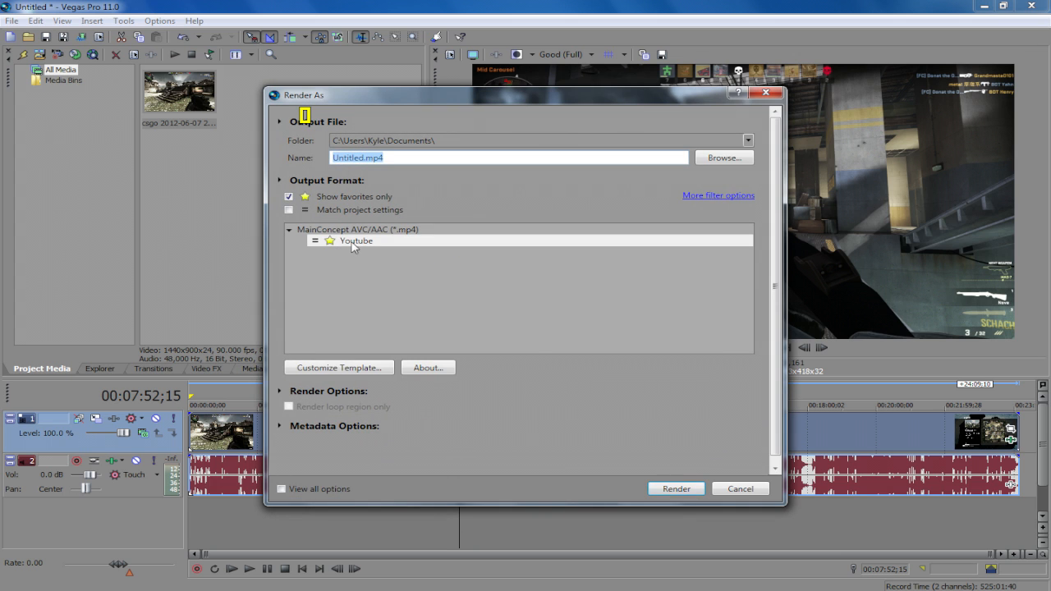
{"action": "left_click", "coordinate": [408, 242]}
{"action": "right_click", "coordinate": [408, 243]}
{"action": "left_click", "coordinate": [357, 346]}
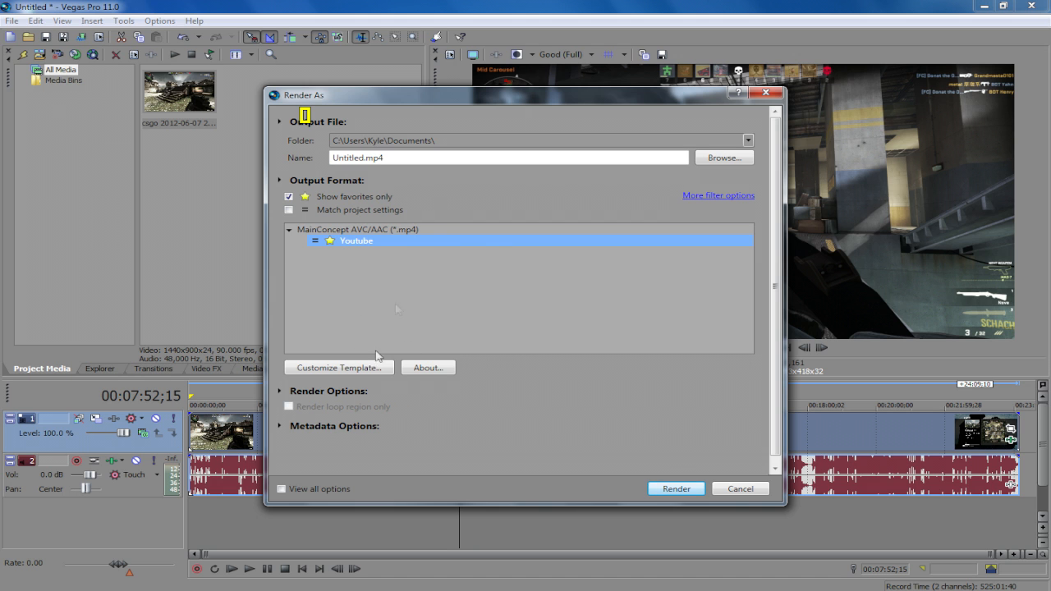
{"action": "left_click", "coordinate": [336, 369]}
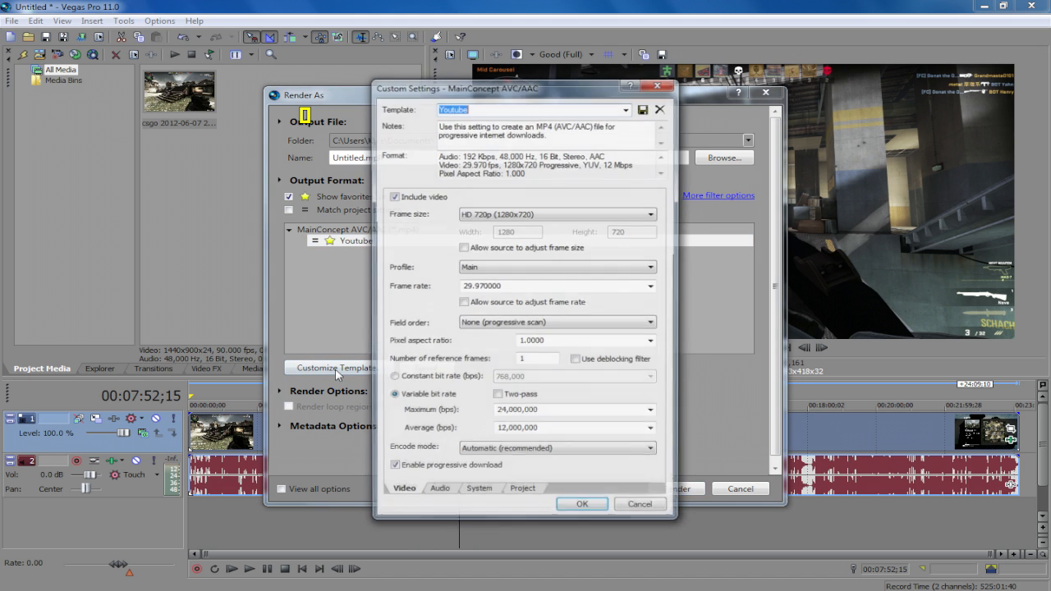
{"action": "left_click", "coordinate": [658, 84]}
Turn off Show favorites only, expand MainConcept AVC/AAC (*.mp4) and open the Internet HD 1080p template for customizing
{"action": "left_click", "coordinate": [289, 196]}
{"action": "left_click", "coordinate": [289, 282]}
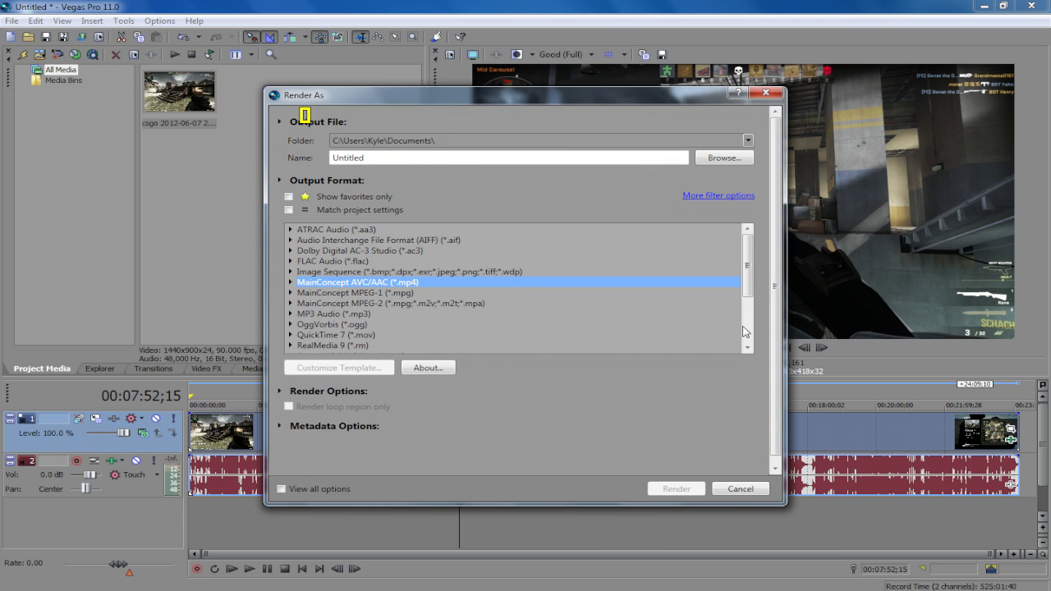
{"action": "left_click", "coordinate": [290, 283]}
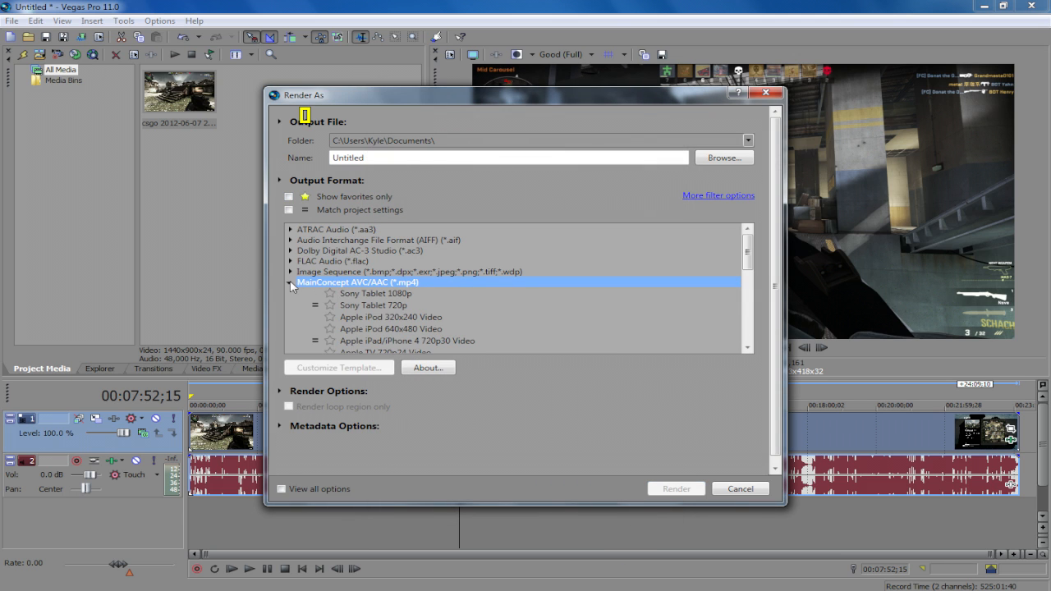
{"action": "scroll", "coordinate": [450, 287], "scroll_direction": "down", "scroll_amount": 3}
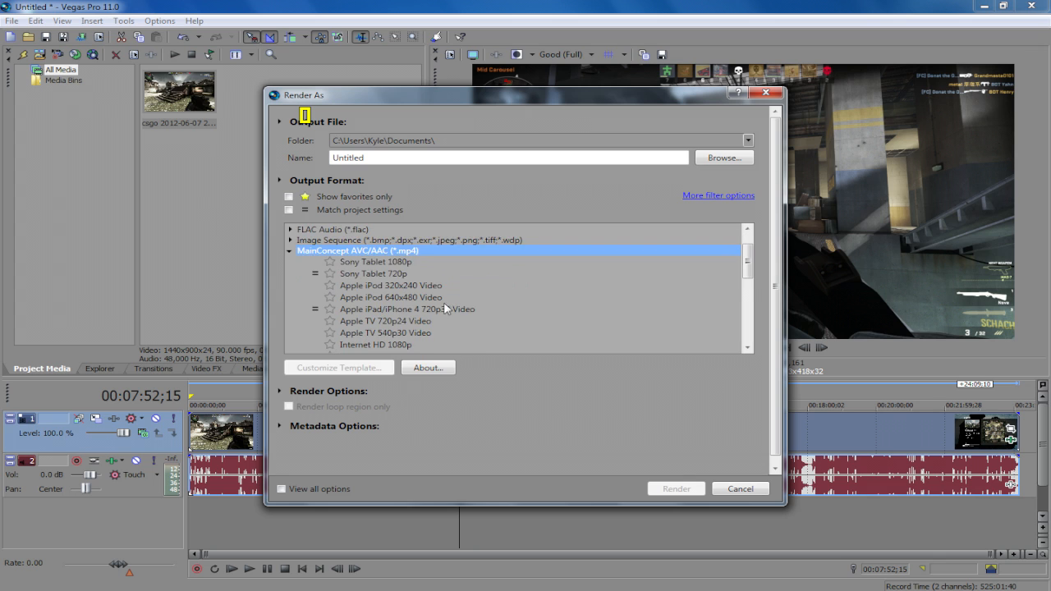
{"action": "scroll", "coordinate": [381, 360], "scroll_direction": "down", "scroll_amount": 1}
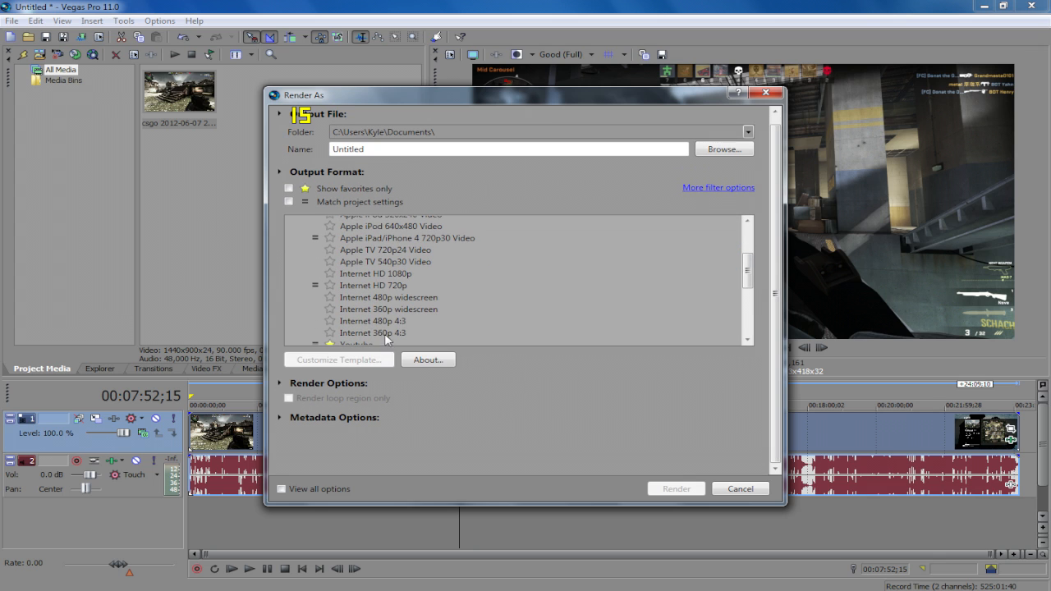
{"action": "left_click", "coordinate": [364, 273]}
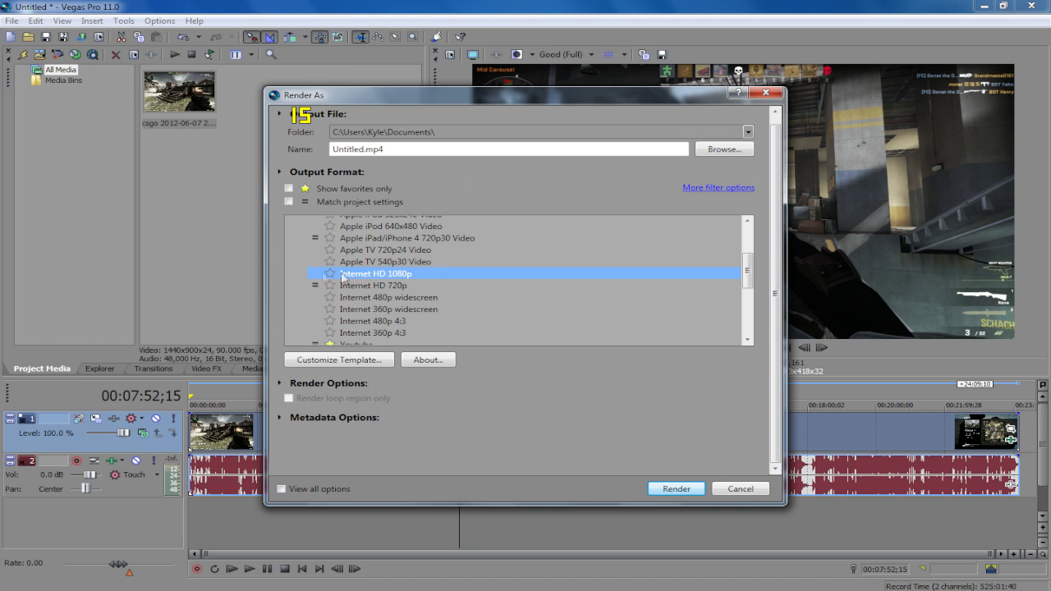
{"action": "left_click", "coordinate": [345, 359]}
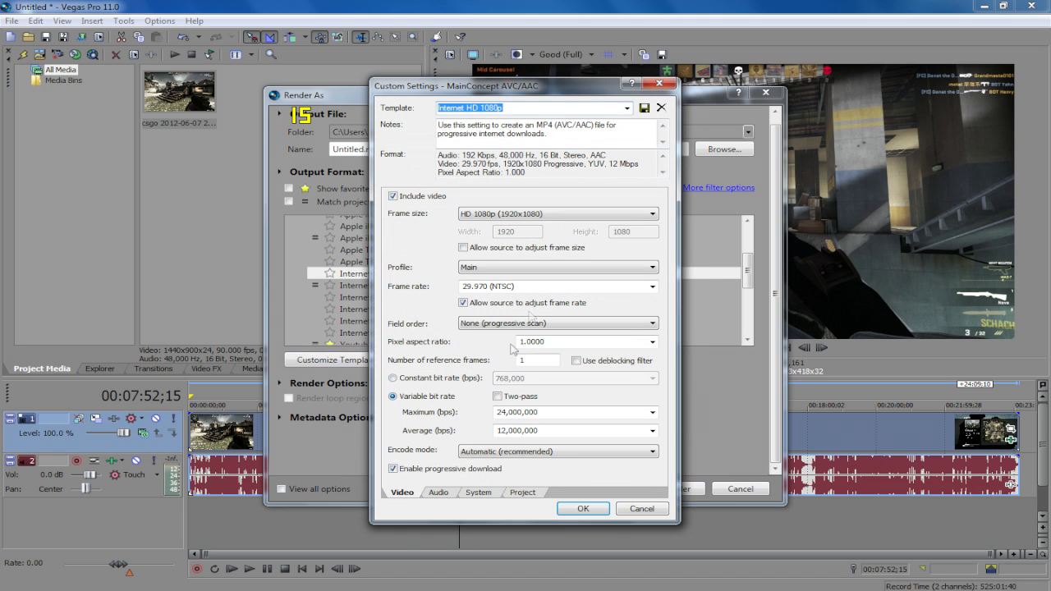
Set the frame size to HD 720p (1280x720), disable Allow source to adjust frame rate and keep the encode mode on Automatic (recommended)
{"action": "left_click", "coordinate": [519, 215]}
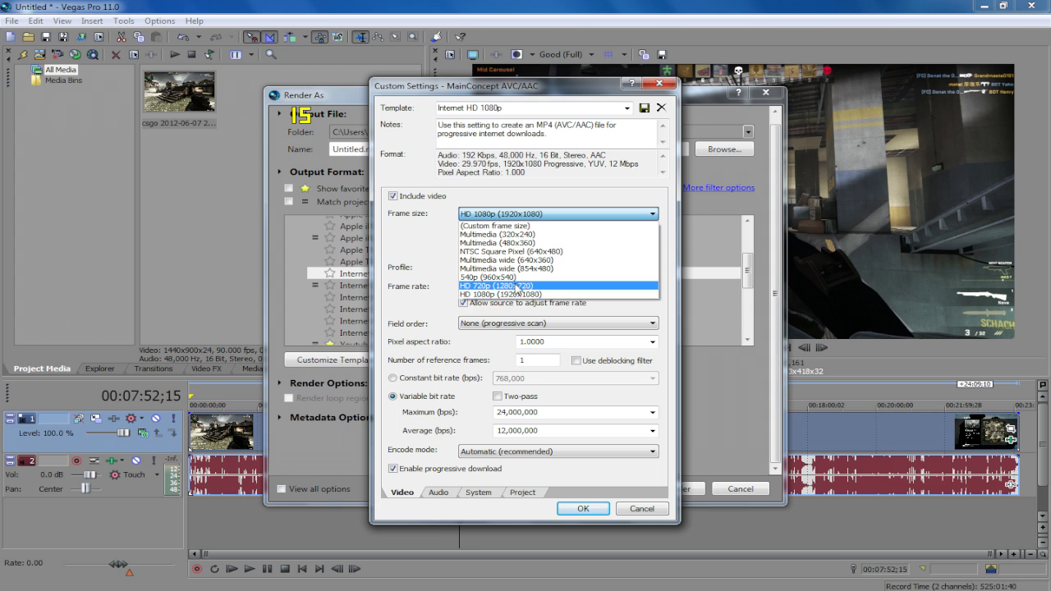
{"action": "left_click", "coordinate": [539, 287]}
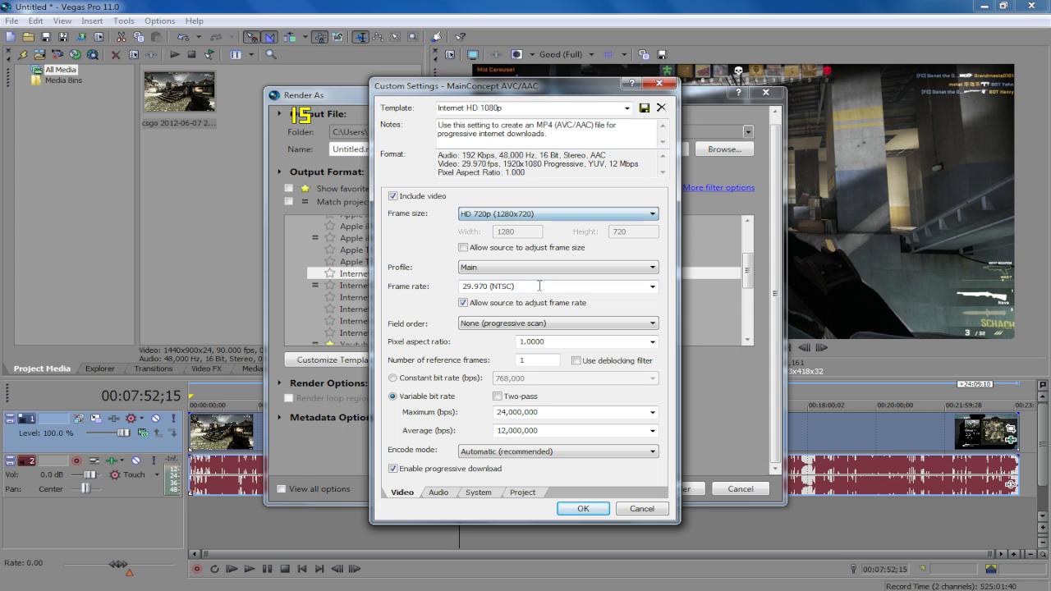
{"action": "left_click", "coordinate": [500, 269]}
{"action": "left_click", "coordinate": [509, 285]}
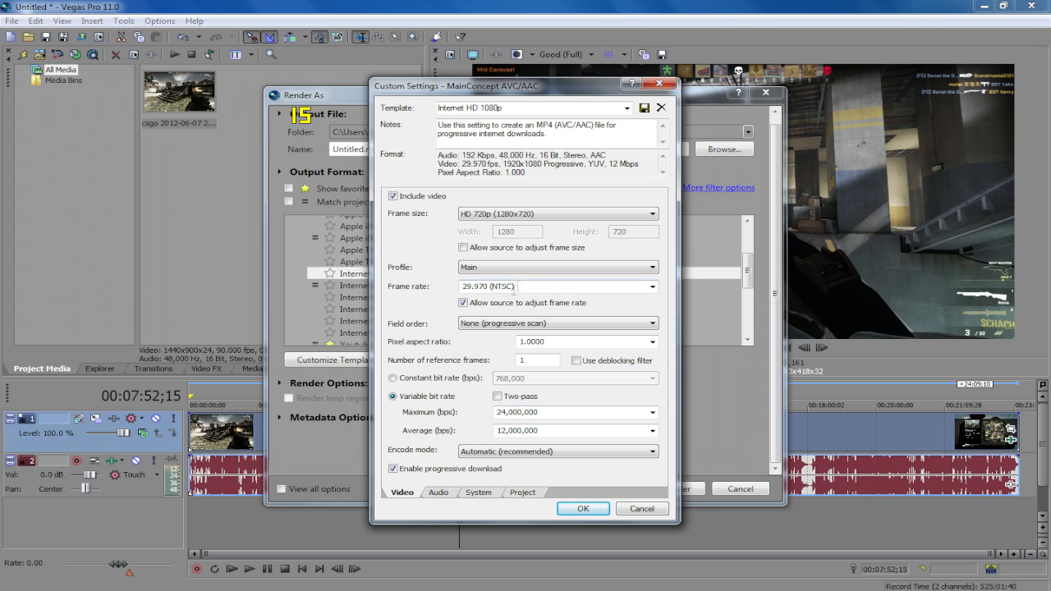
{"action": "left_click", "coordinate": [463, 303]}
{"action": "left_click", "coordinate": [499, 452]}
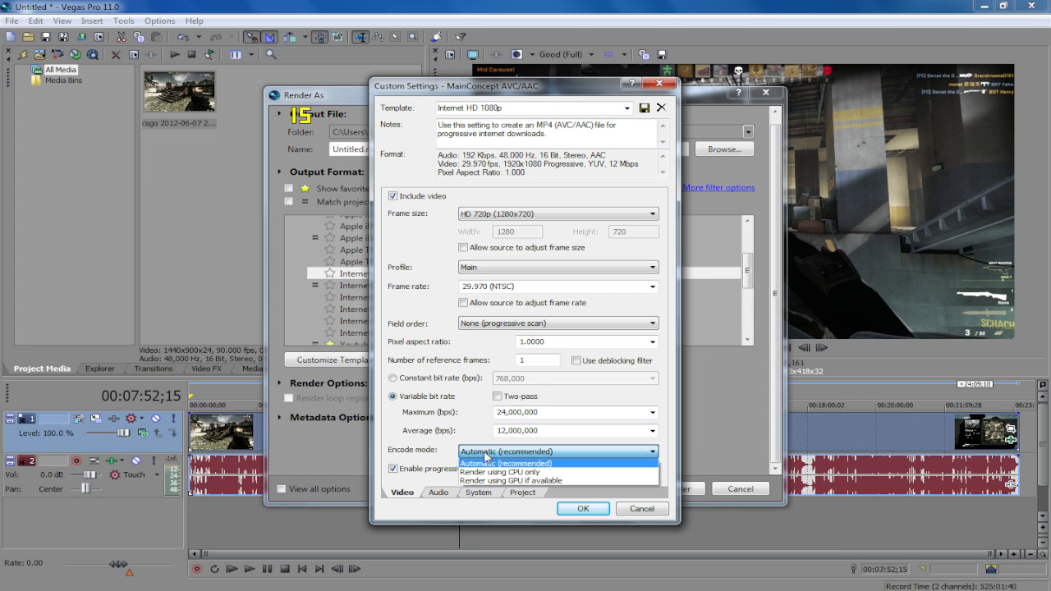
{"action": "left_click", "coordinate": [485, 462]}
Check the template's audio and system settings, set the video rendering quality to Best and close the custom settings without applying them
{"action": "left_click", "coordinate": [522, 493]}
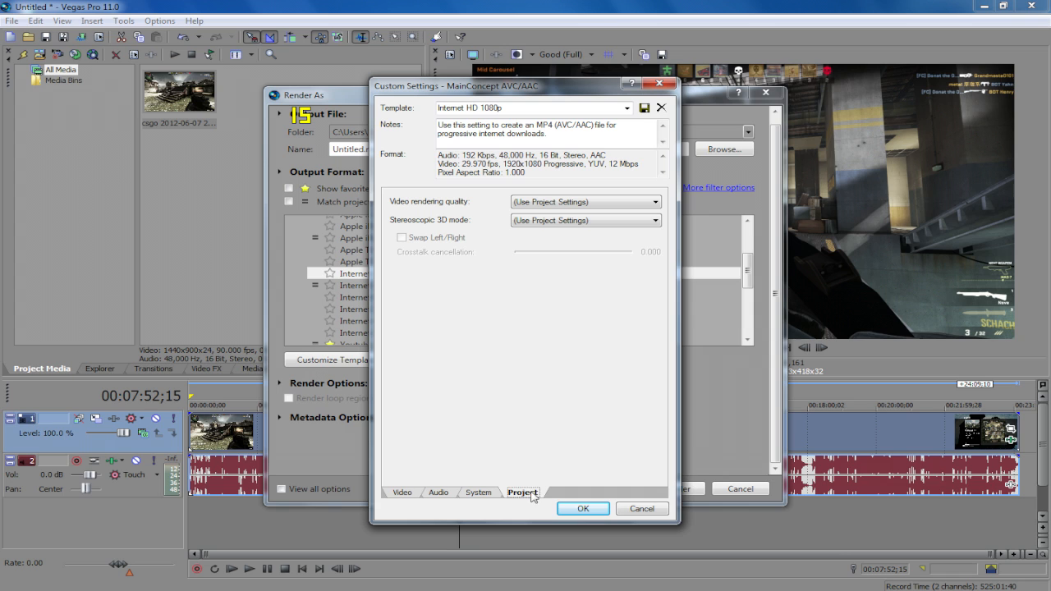
{"action": "left_click", "coordinate": [439, 492]}
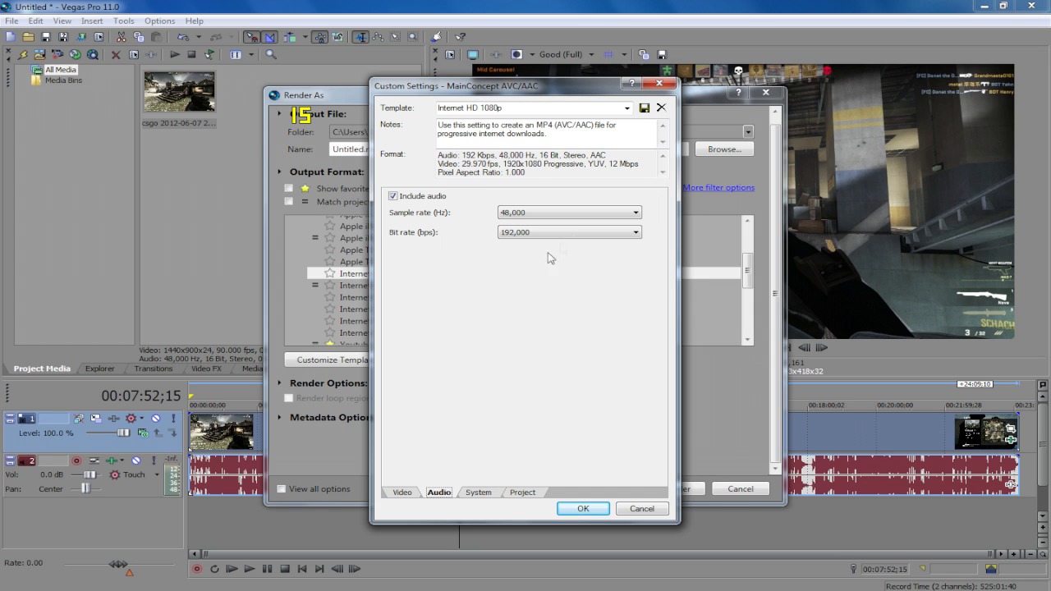
{"action": "left_click", "coordinate": [478, 493]}
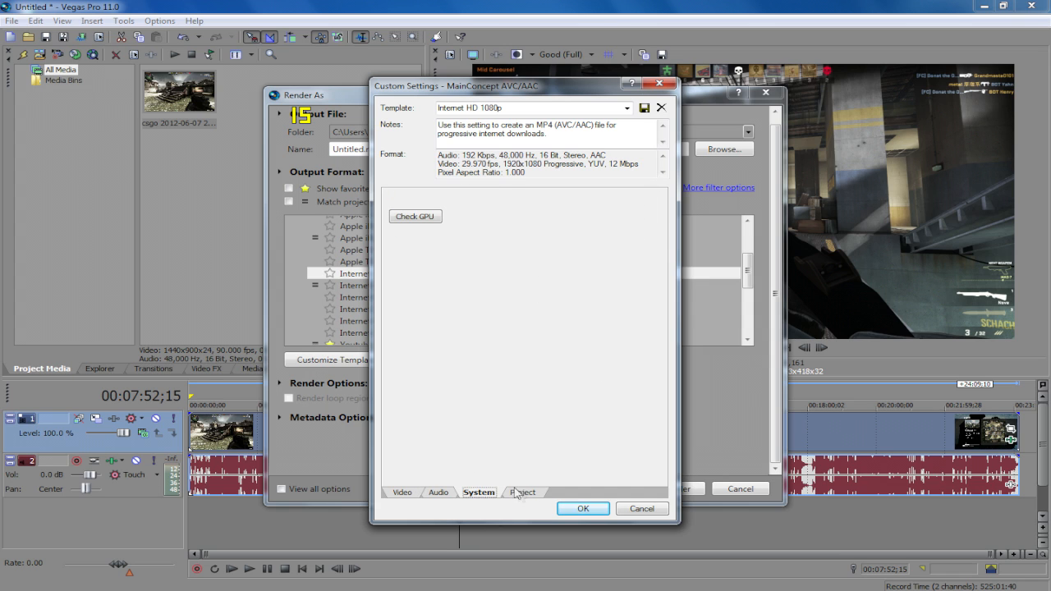
{"action": "left_click", "coordinate": [519, 492]}
{"action": "left_click", "coordinate": [558, 202]}
{"action": "left_click", "coordinate": [539, 246]}
{"action": "left_click", "coordinate": [549, 221]}
{"action": "left_click", "coordinate": [549, 222]}
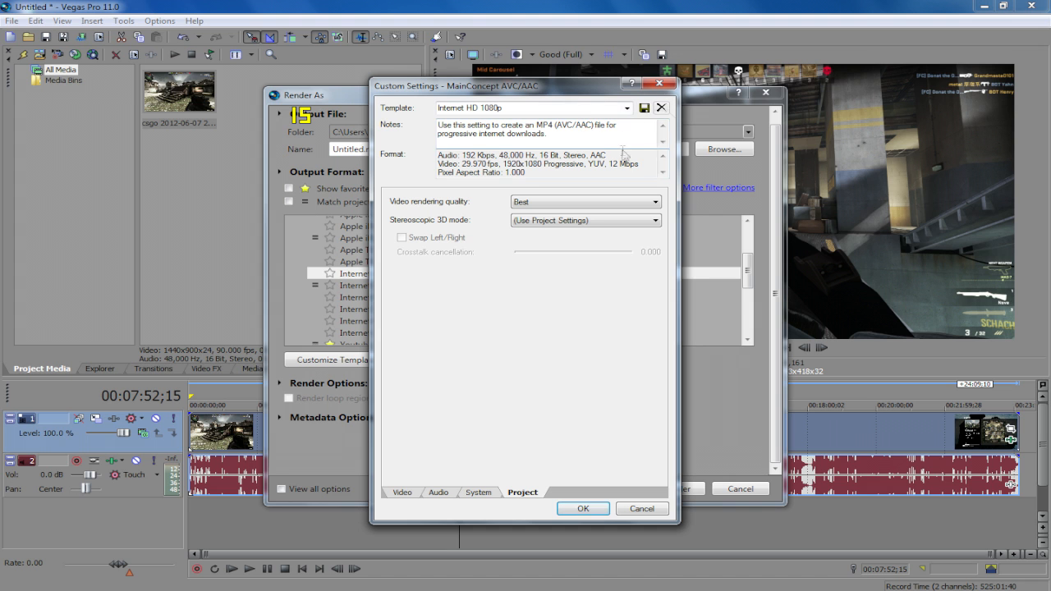
{"action": "left_click", "coordinate": [659, 83]}
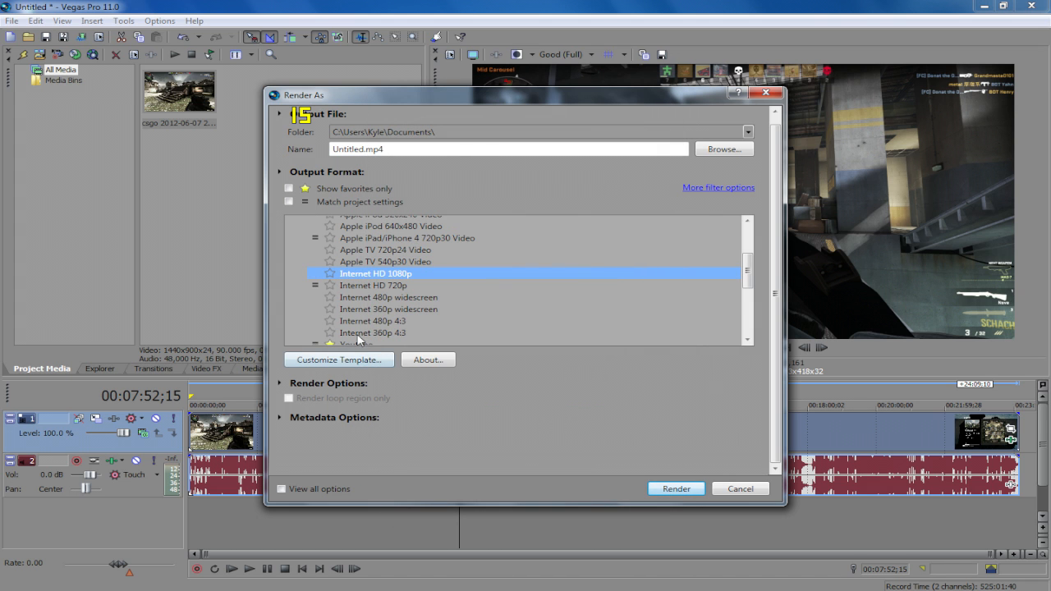
Review the video, audio, system and project settings of the Youtube template and close its custom settings
{"action": "left_click", "coordinate": [358, 342]}
{"action": "left_click", "coordinate": [339, 359]}
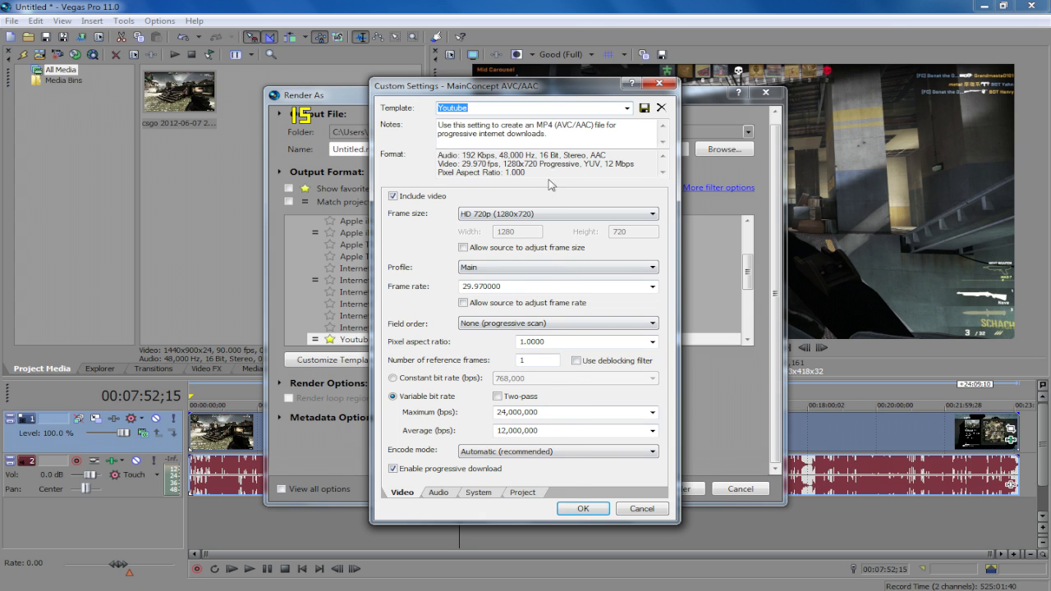
{"action": "left_click", "coordinate": [447, 496]}
{"action": "left_click", "coordinate": [486, 495]}
{"action": "left_click", "coordinate": [522, 493]}
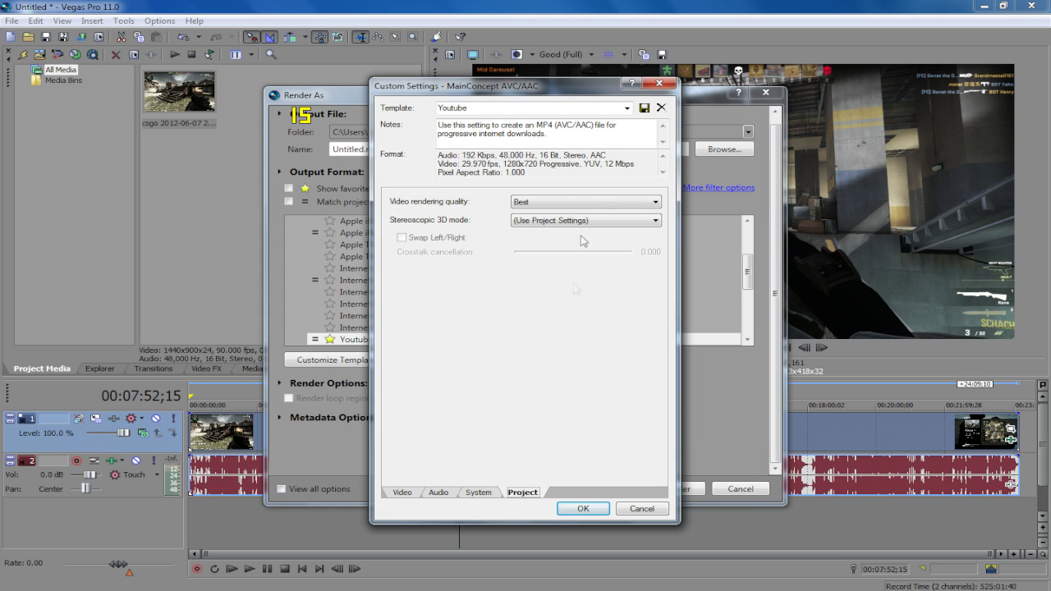
{"action": "left_click", "coordinate": [607, 507]}
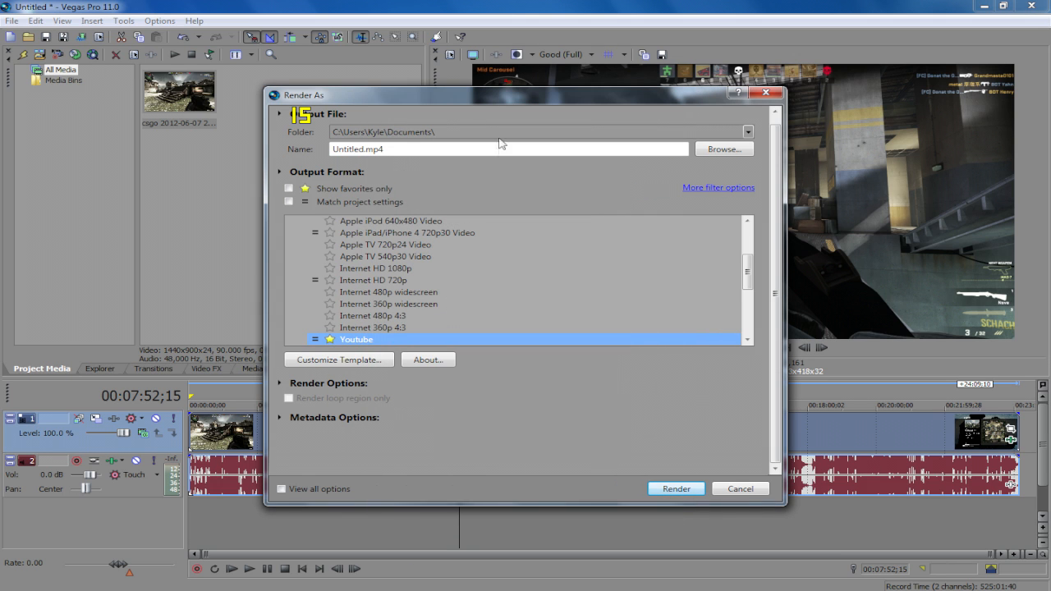
Mark a loop region from about 00:01:38 to 00:05:48 and check Render loop region only in Render As, leaving without rendering
{"action": "left_click", "coordinate": [288, 398]}
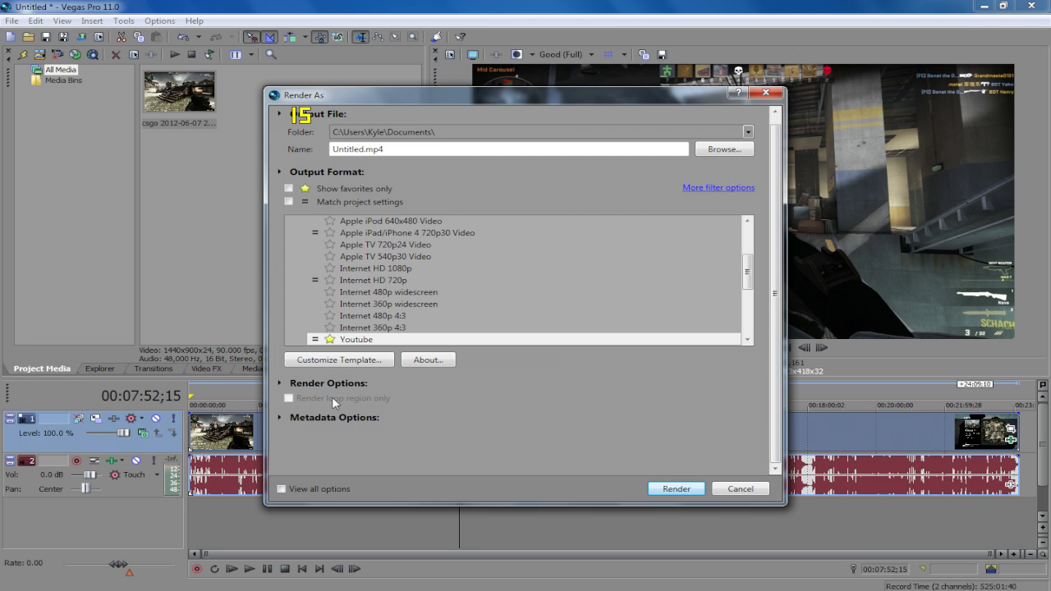
{"action": "left_click", "coordinate": [765, 92]}
{"action": "left_click_drag", "start_coordinate": [246, 395], "coordinate": [389, 394]}
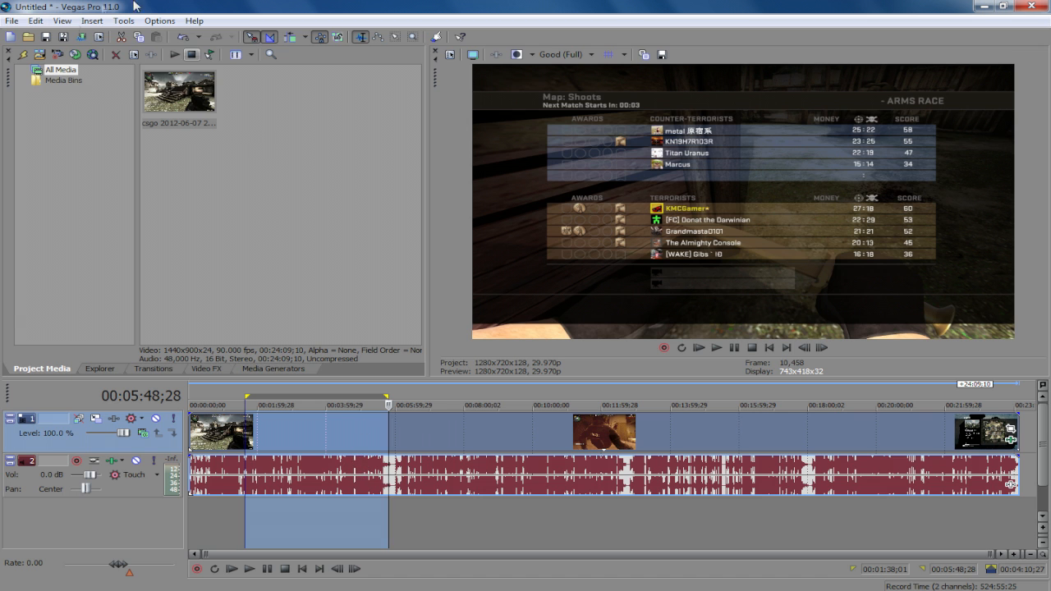
{"action": "left_click", "coordinate": [12, 20]}
{"action": "left_click", "coordinate": [37, 115]}
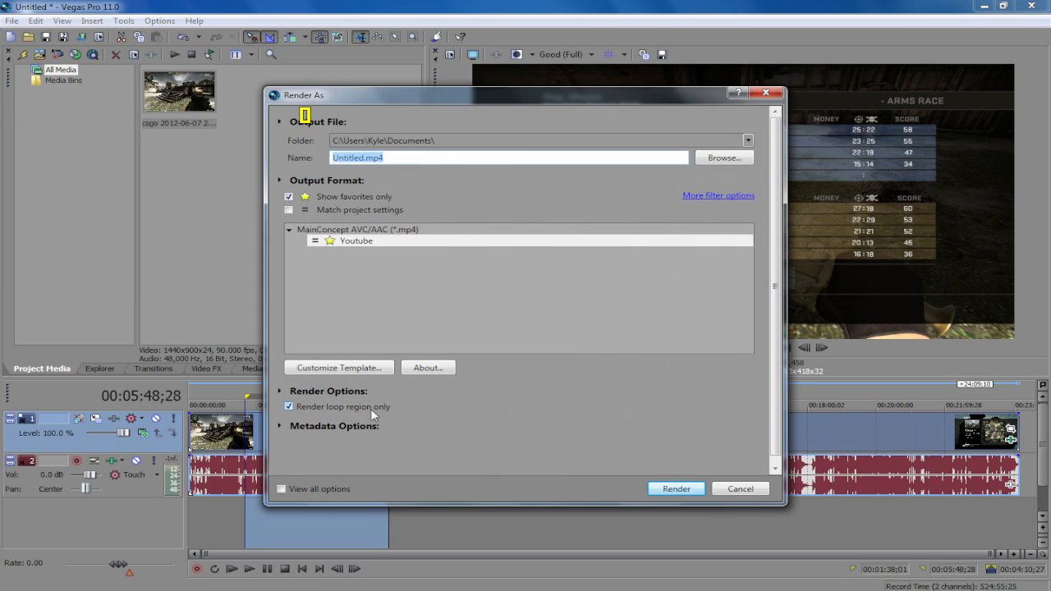
{"action": "left_click", "coordinate": [291, 407]}
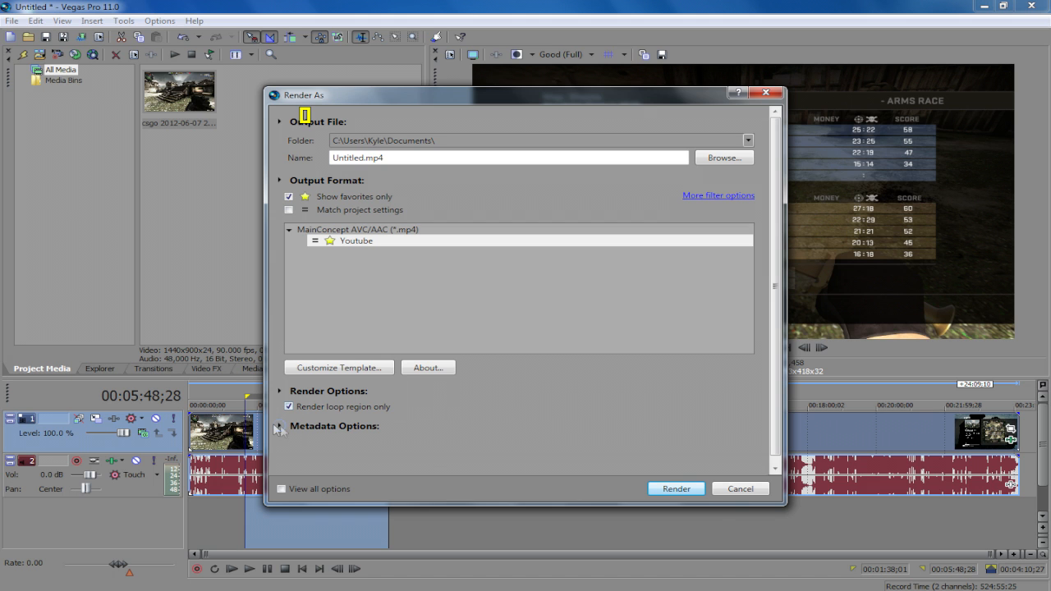
{"action": "key", "text": "Escape"}
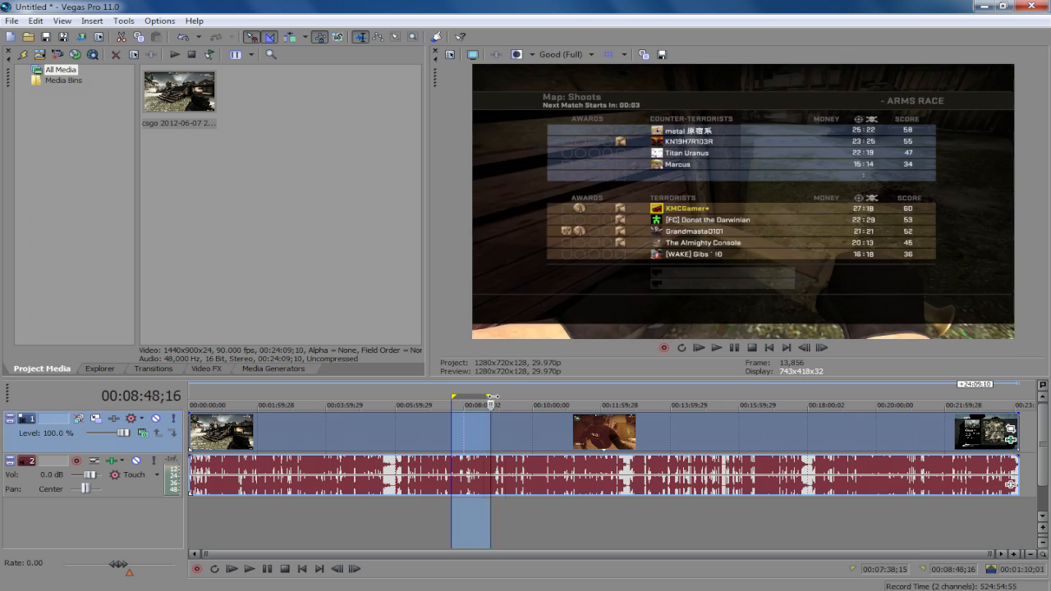
Mark a loop region about 1 minute 34 seconds long starting near 00:07:38 and return the cursor to the timeline start
{"action": "mouse_move", "coordinate": [491, 396]}
{"action": "left_mouse_down"}
{"action": "mouse_move", "coordinate": [608, 397]}
{"action": "mouse_move", "coordinate": [506, 397]}
{"action": "left_mouse_up"}
{"action": "left_click", "coordinate": [295, 406]}
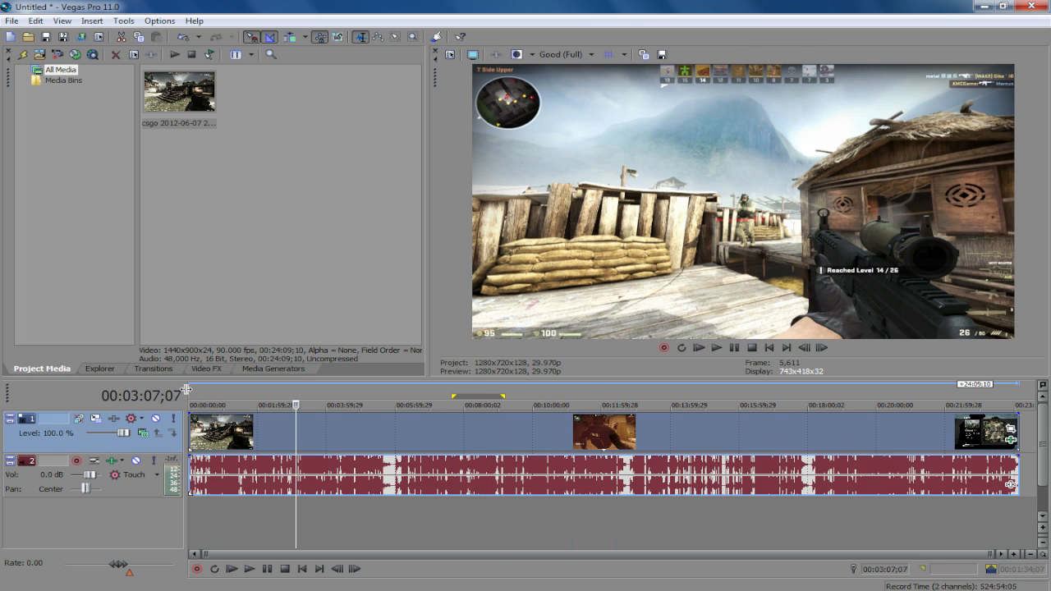
{"action": "left_click", "coordinate": [192, 393]}
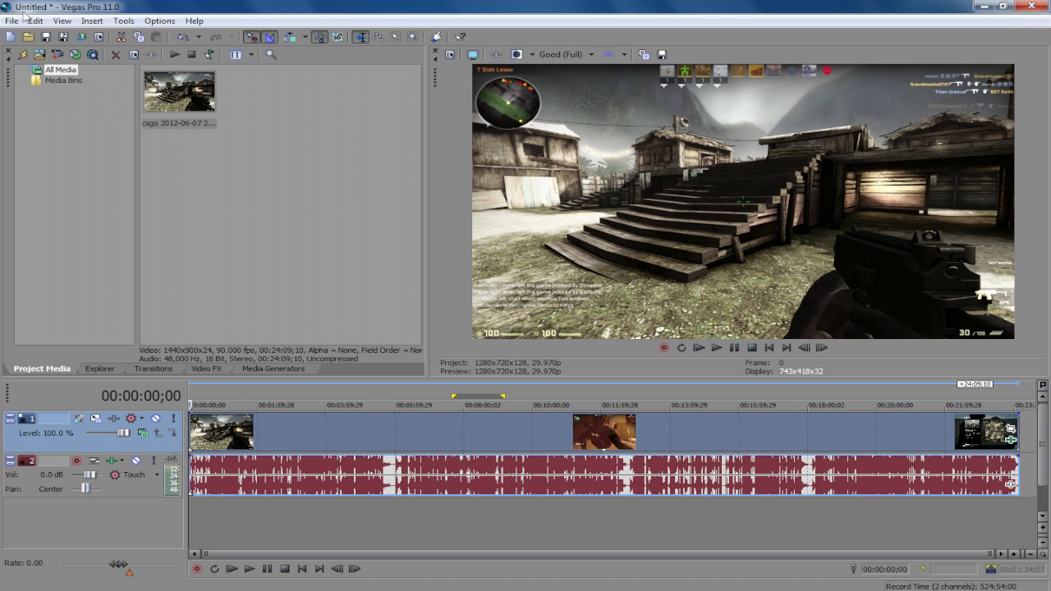
Close the Untitled project and Vegas Pro without saving changes, and minimize the Fraps Movies folder window
{"action": "left_click", "coordinate": [1028, 5]}
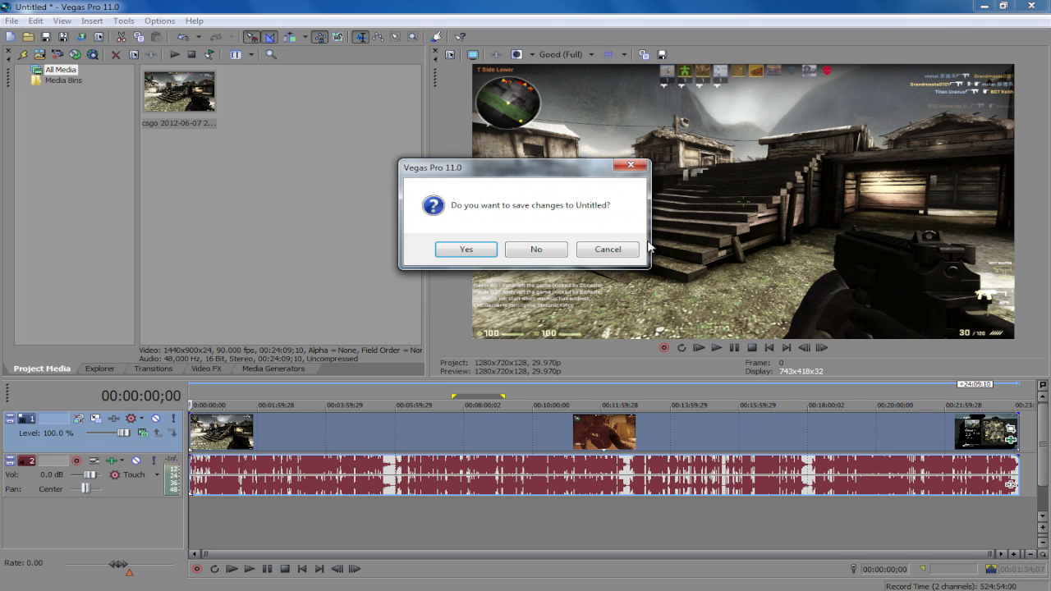
{"action": "left_click", "coordinate": [540, 250]}
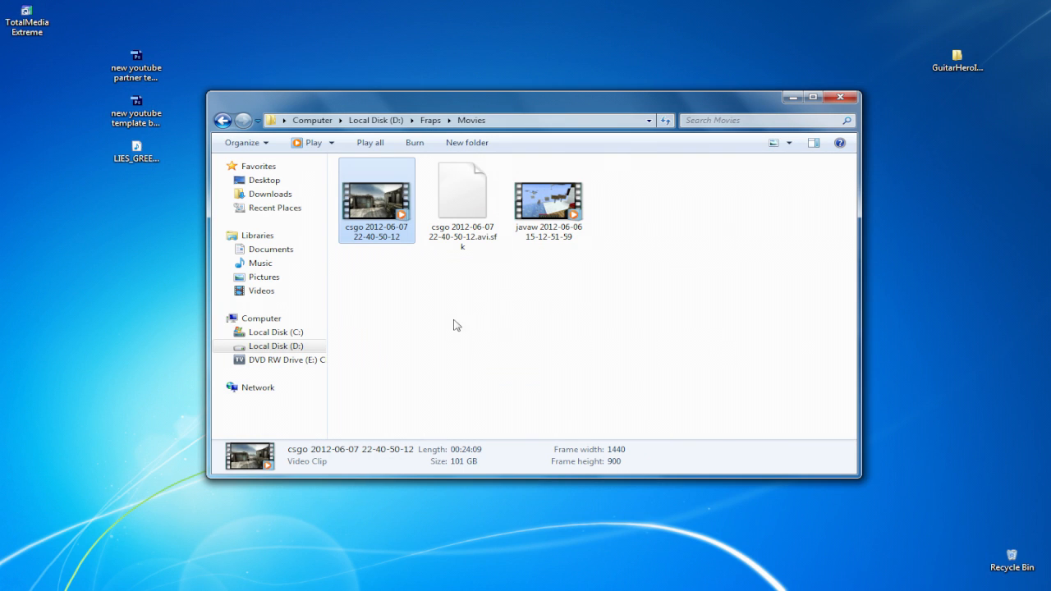
{"action": "left_click", "coordinate": [790, 99]}
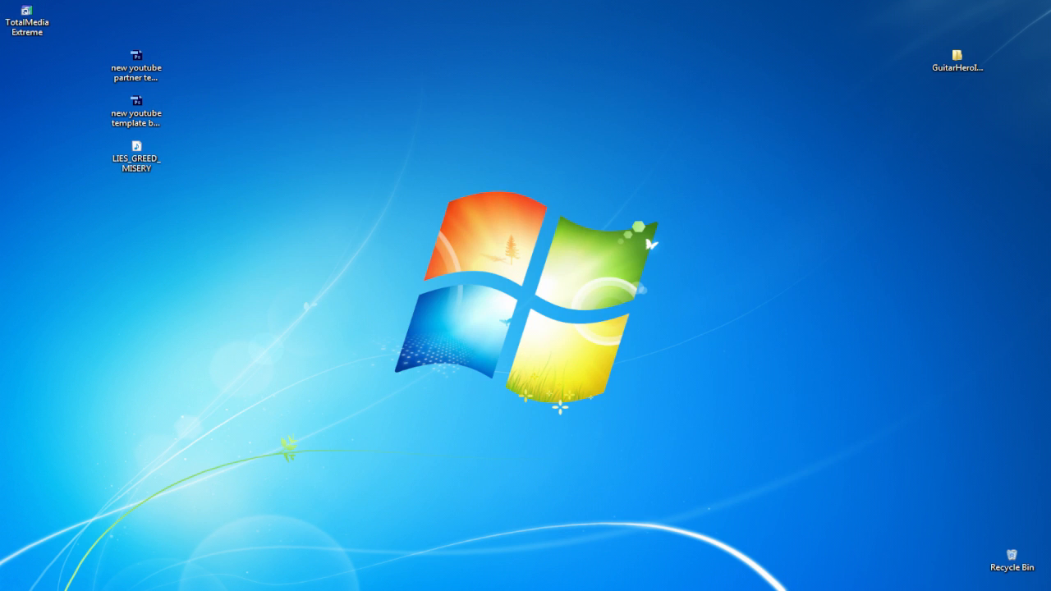